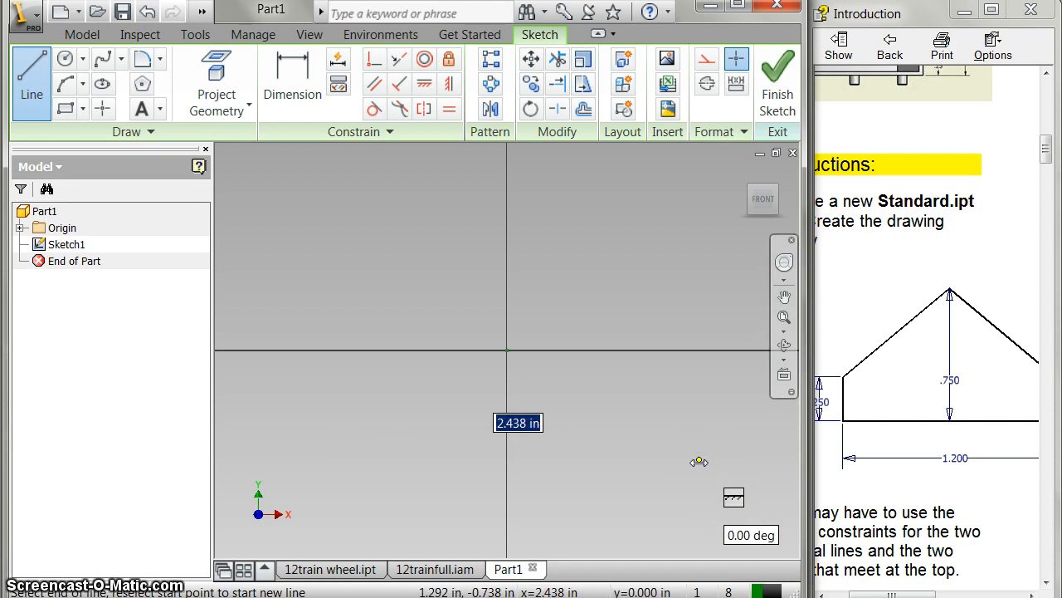
Step: Sketch a closed house-shaped profile with a base about 2.438 in long, two vertical sides and two sloping lines meeting on the vertical axis
{"action": "left_click", "coordinate": [689, 460]}
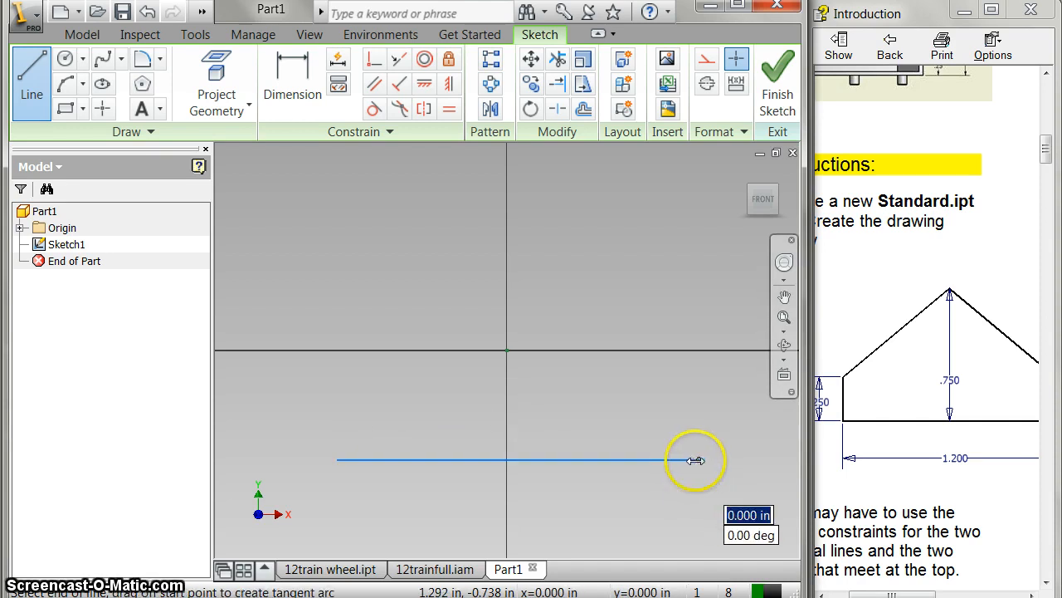
{"action": "double_click", "coordinate": [699, 461]}
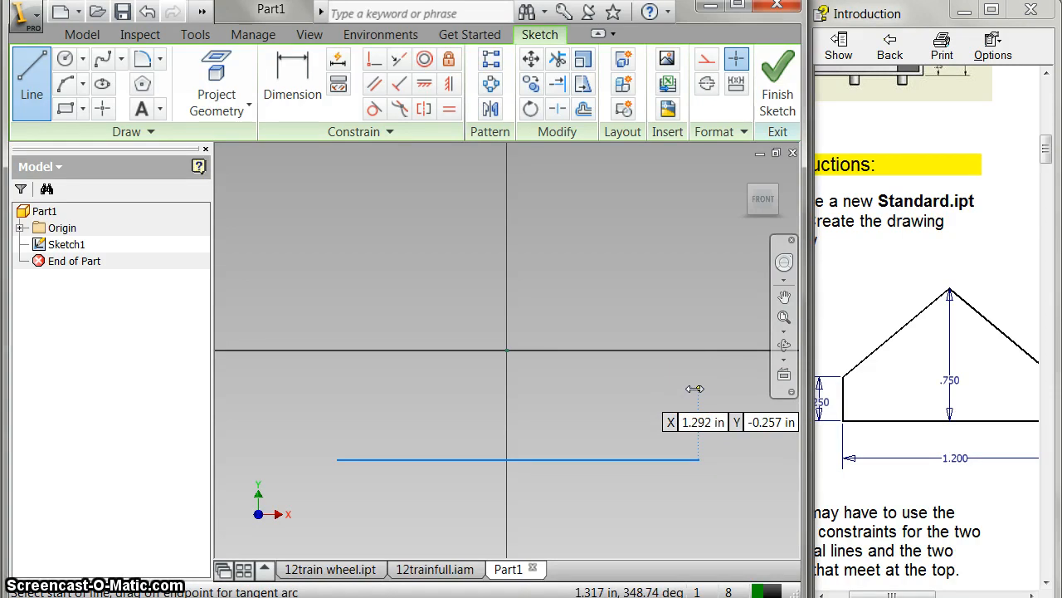
{"action": "type", "text": "25"}
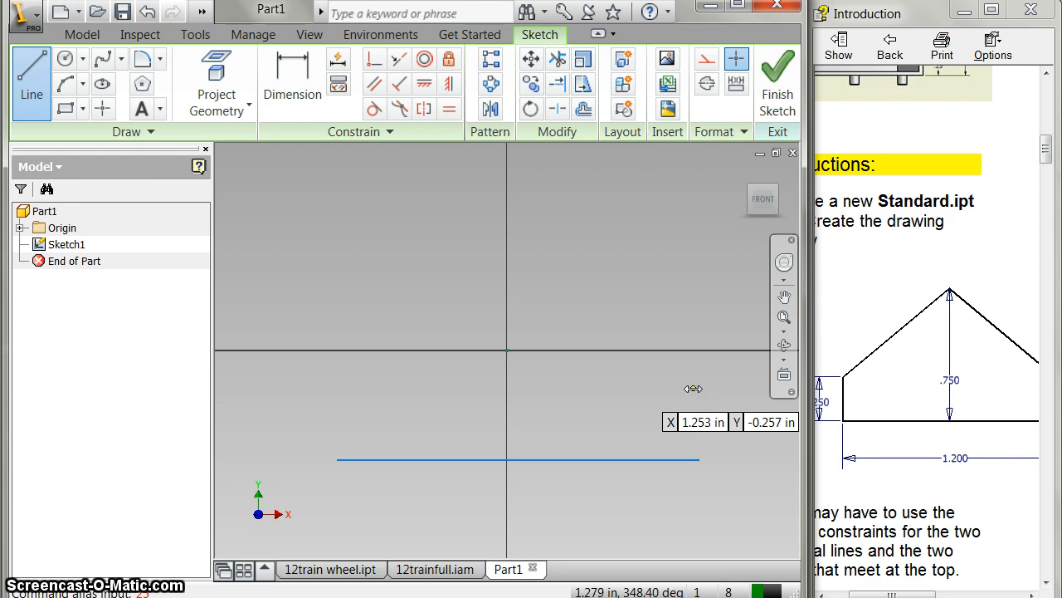
{"action": "left_click", "coordinate": [696, 389]}
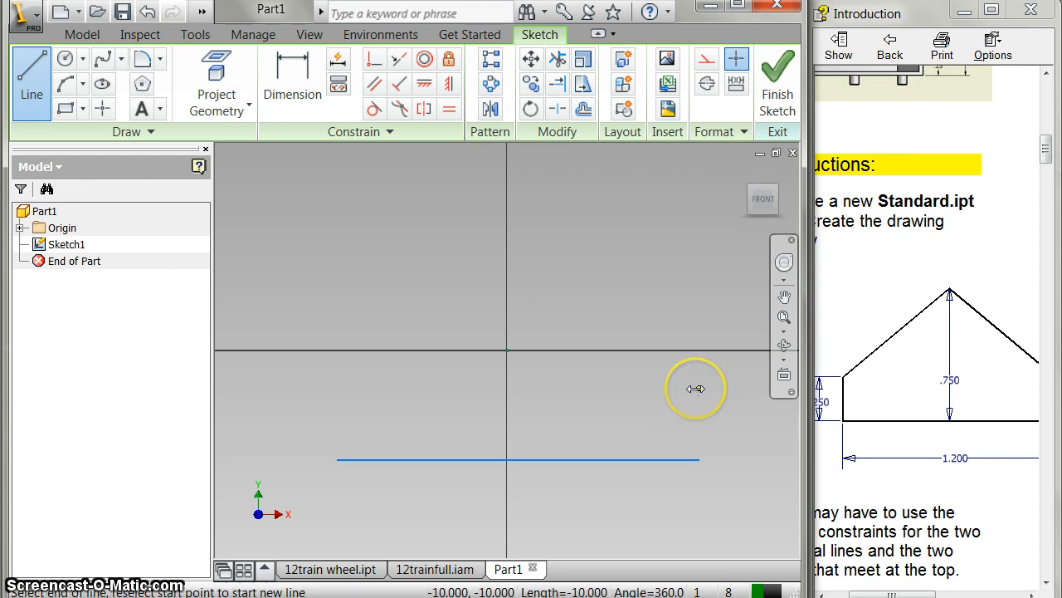
{"action": "left_click", "coordinate": [698, 459]}
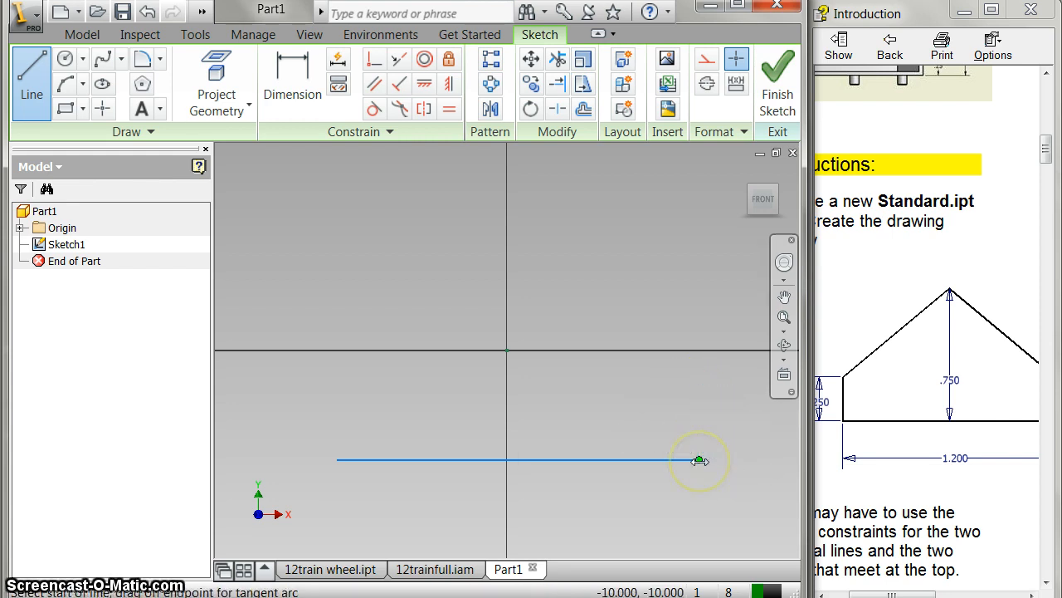
{"action": "left_click", "coordinate": [699, 390]}
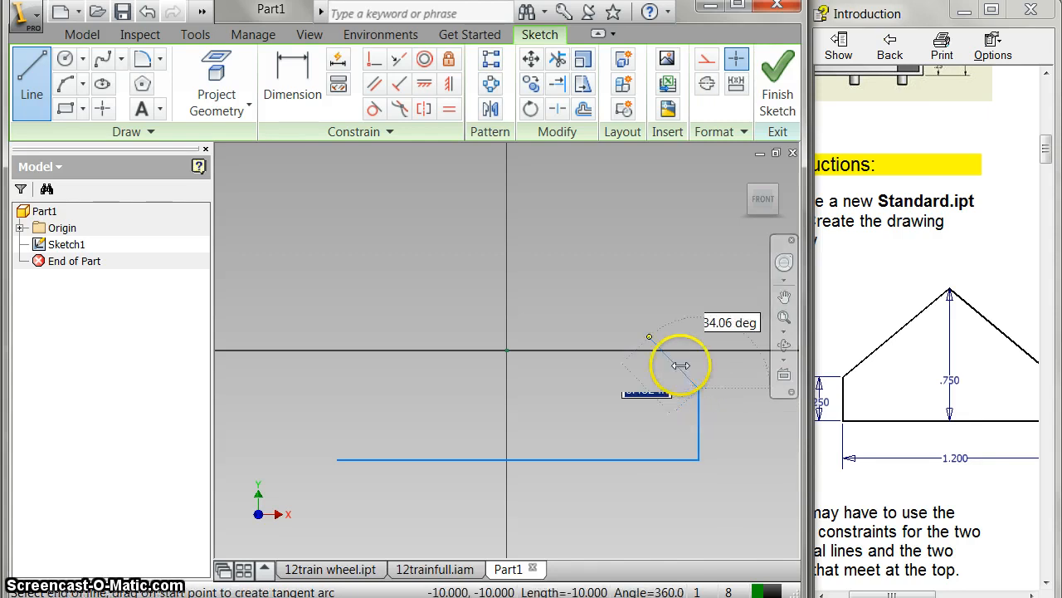
{"action": "left_click", "coordinate": [507, 235]}
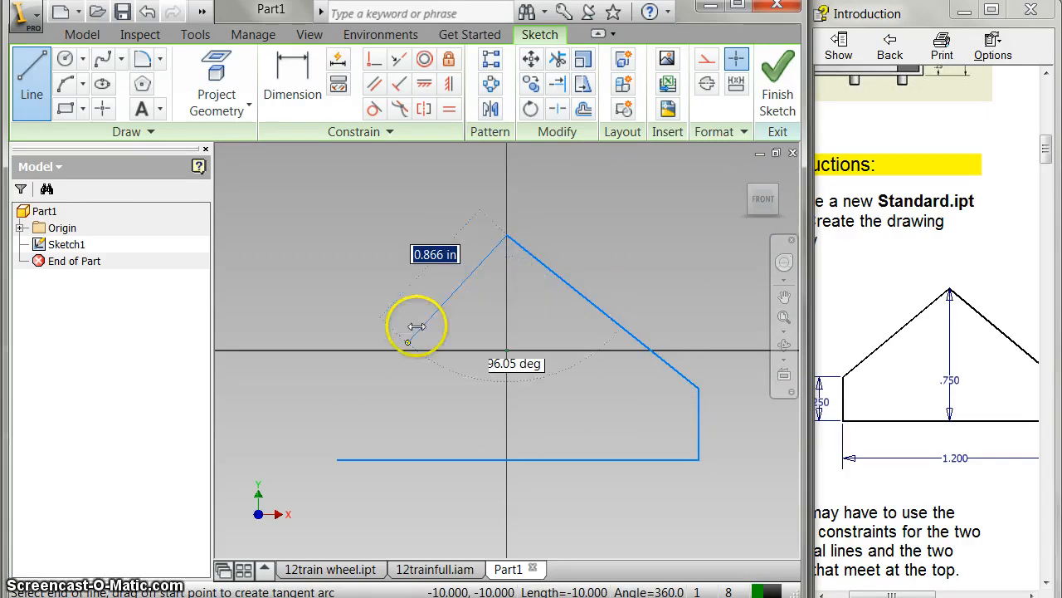
{"action": "left_click", "coordinate": [338, 368]}
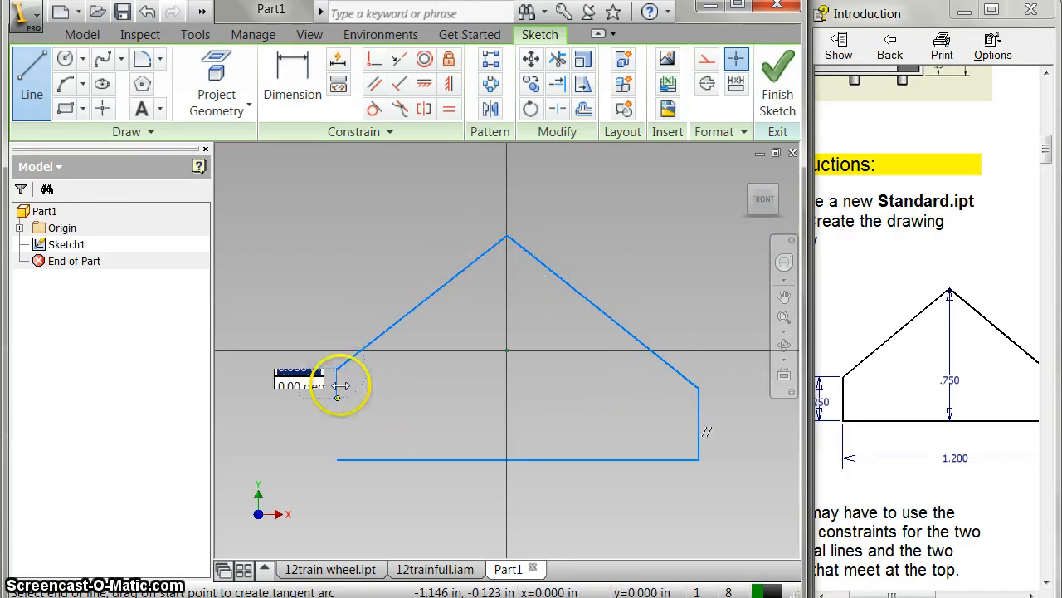
{"action": "left_click", "coordinate": [338, 459]}
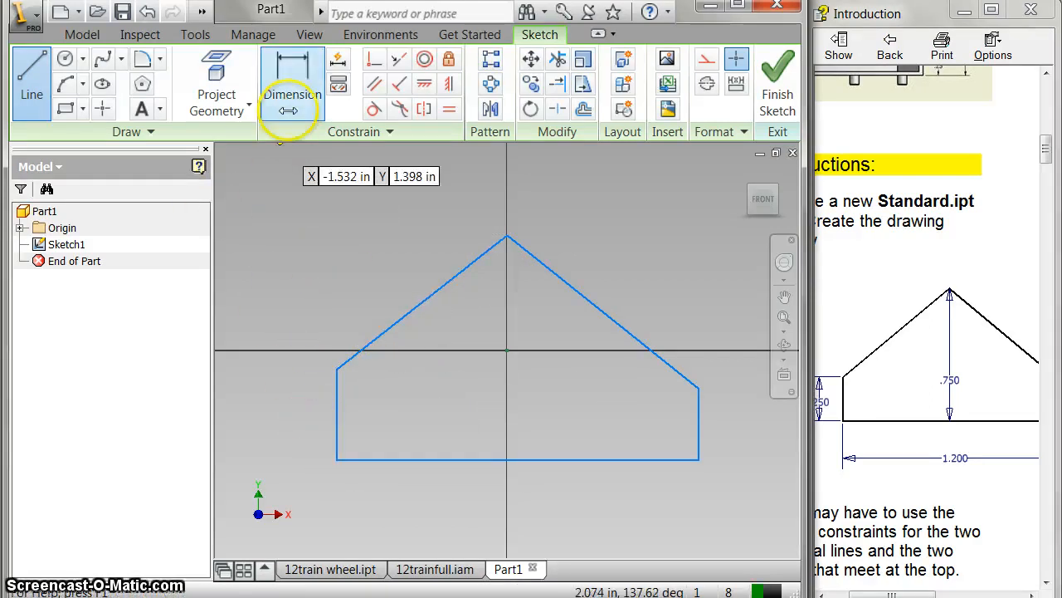
Step: Dimension the profile's horizontal base line to 1.2 in
{"action": "left_click", "coordinate": [292, 83]}
{"action": "left_click", "coordinate": [462, 456]}
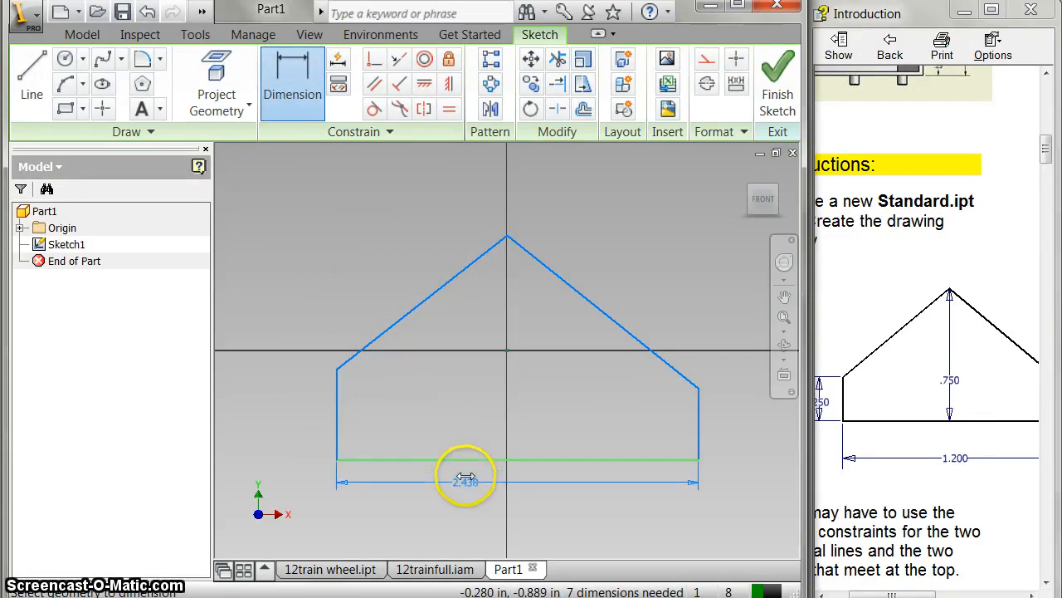
{"action": "left_click", "coordinate": [466, 482]}
{"action": "left_click", "coordinate": [465, 482]}
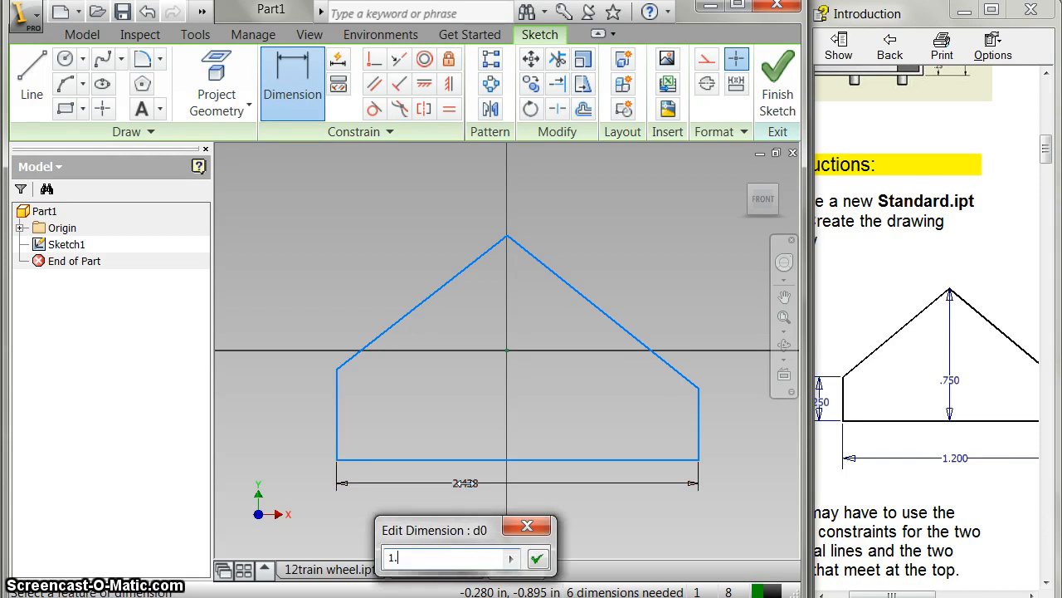
{"action": "type", "text": "1.2"}
{"action": "key", "text": "Return"}
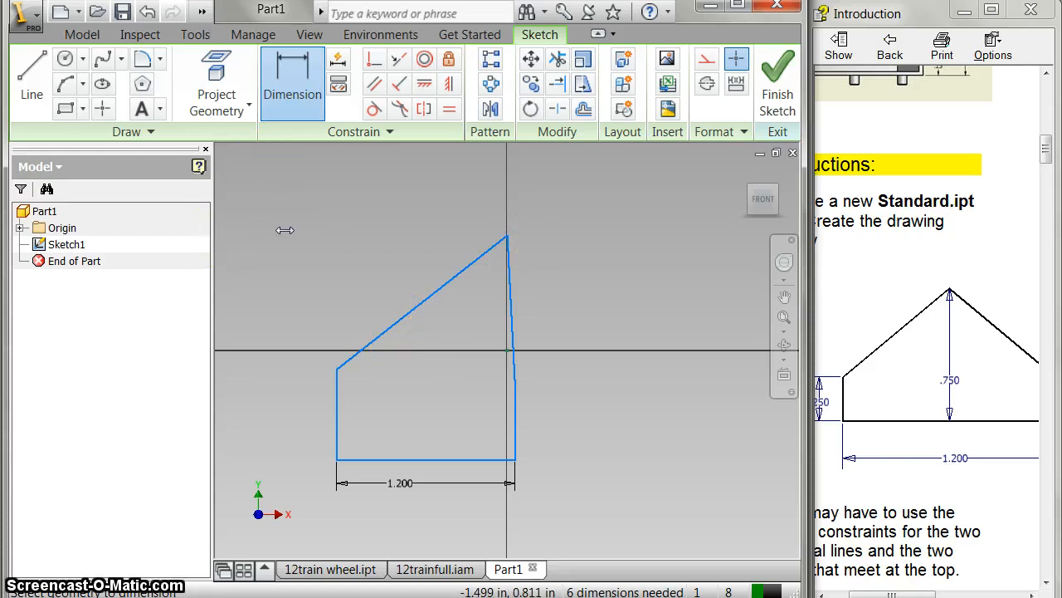
{"action": "key", "text": "Escape"}
Step: Lower the apex to sit roughly midway above the base, and lower both upper side corners to restore the house shape
{"action": "left_click_drag", "start_coordinate": [507, 238], "coordinate": [426, 334]}
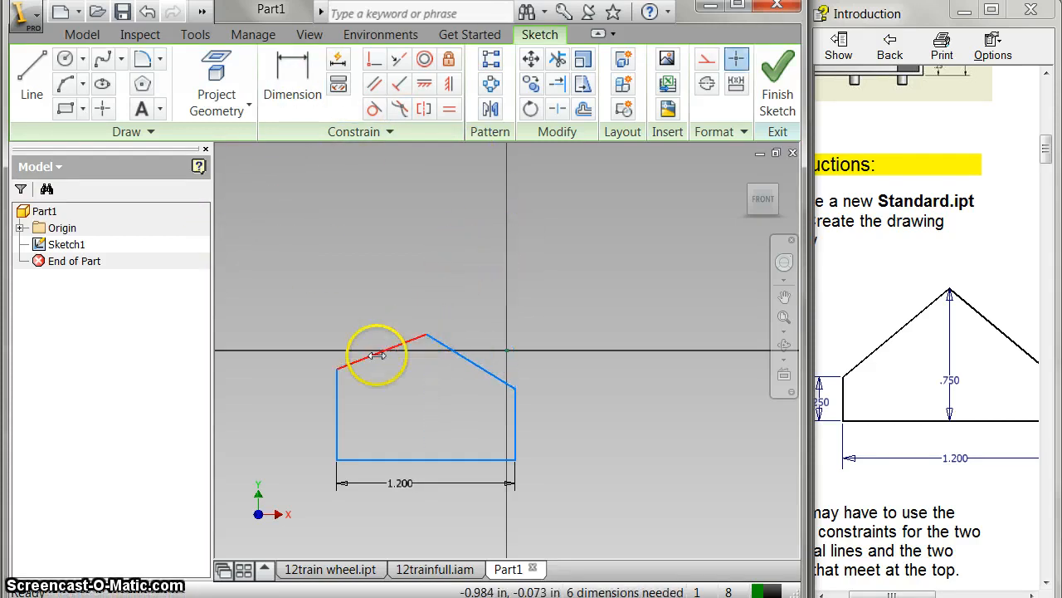
{"action": "mouse_move", "coordinate": [334, 368]}
{"action": "left_mouse_down"}
{"action": "mouse_move", "coordinate": [335, 408]}
{"action": "mouse_move", "coordinate": [325, 375]}
{"action": "left_mouse_up"}
{"action": "left_click_drag", "start_coordinate": [508, 386], "coordinate": [547, 410]}
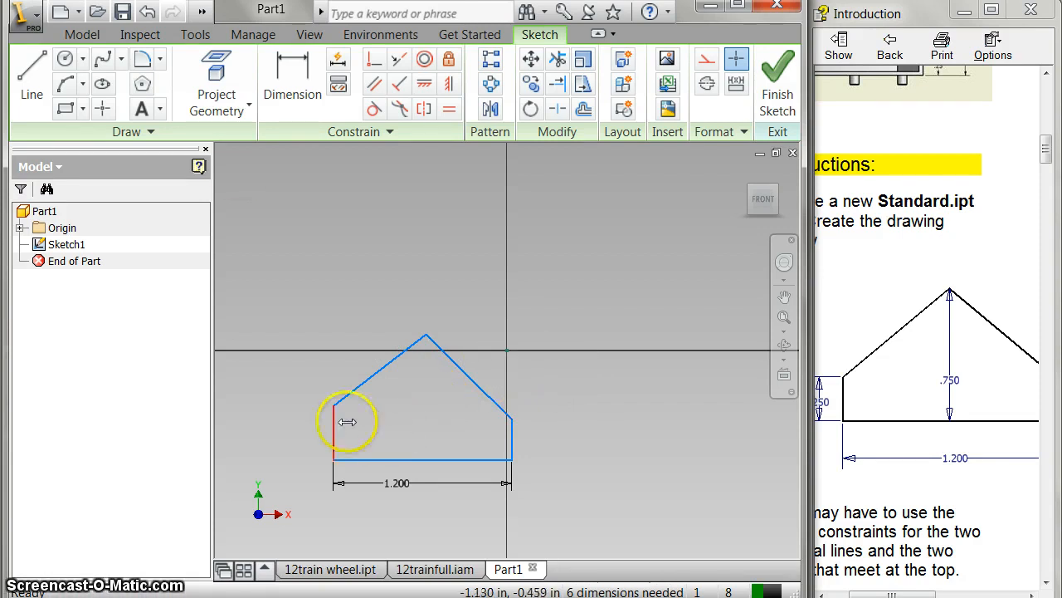
Step: Dimension the profile's left vertical side to .25 in
{"action": "left_click", "coordinate": [292, 83]}
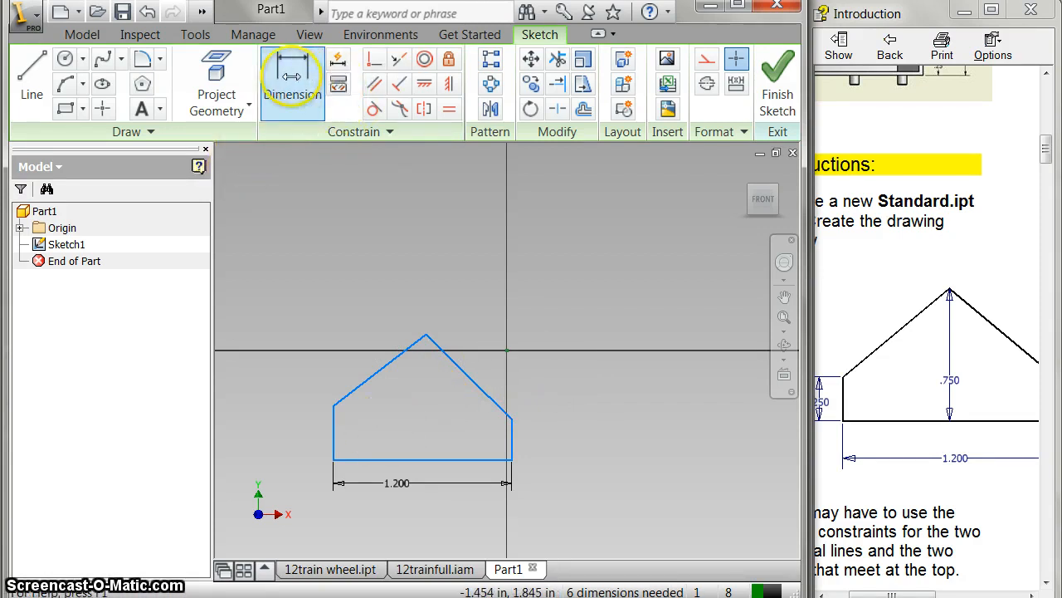
{"action": "left_click", "coordinate": [332, 419]}
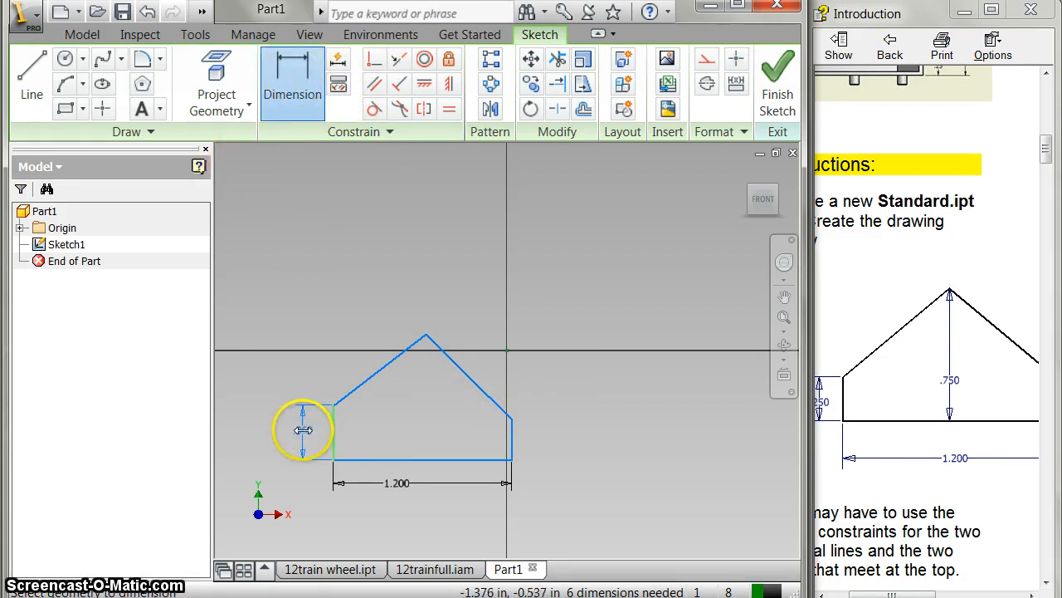
{"action": "left_click", "coordinate": [303, 430]}
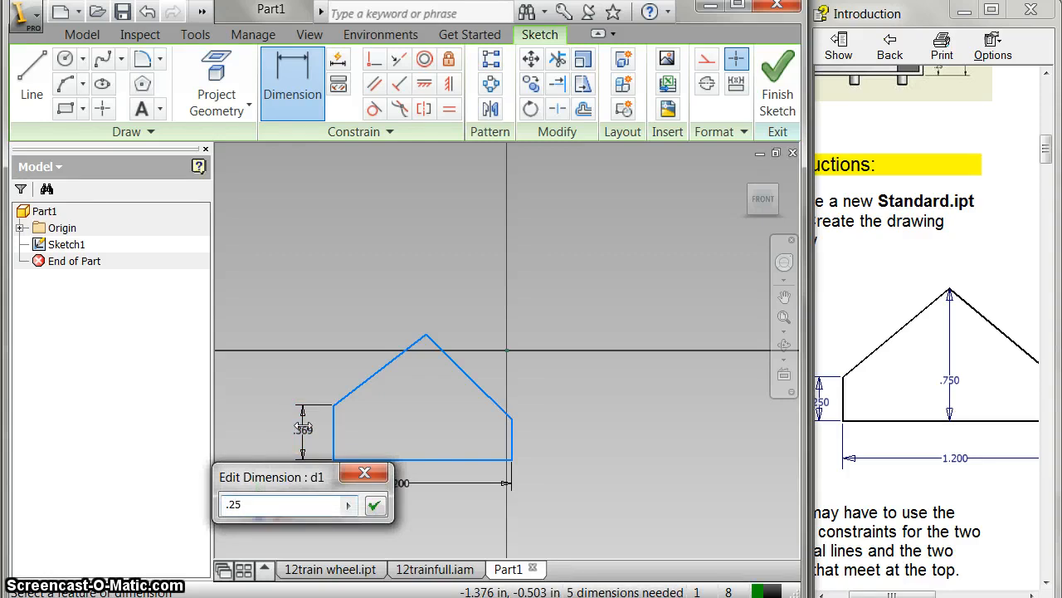
{"action": "key", "text": "Return"}
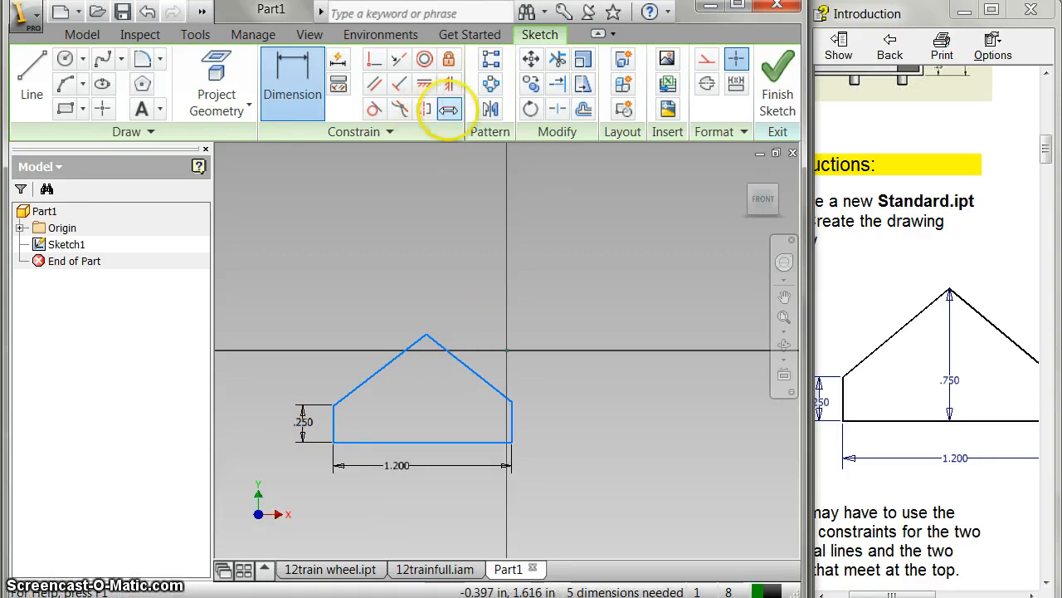
Step: Apply an Equal constraint between the profile's two vertical sides
{"action": "left_click", "coordinate": [448, 109]}
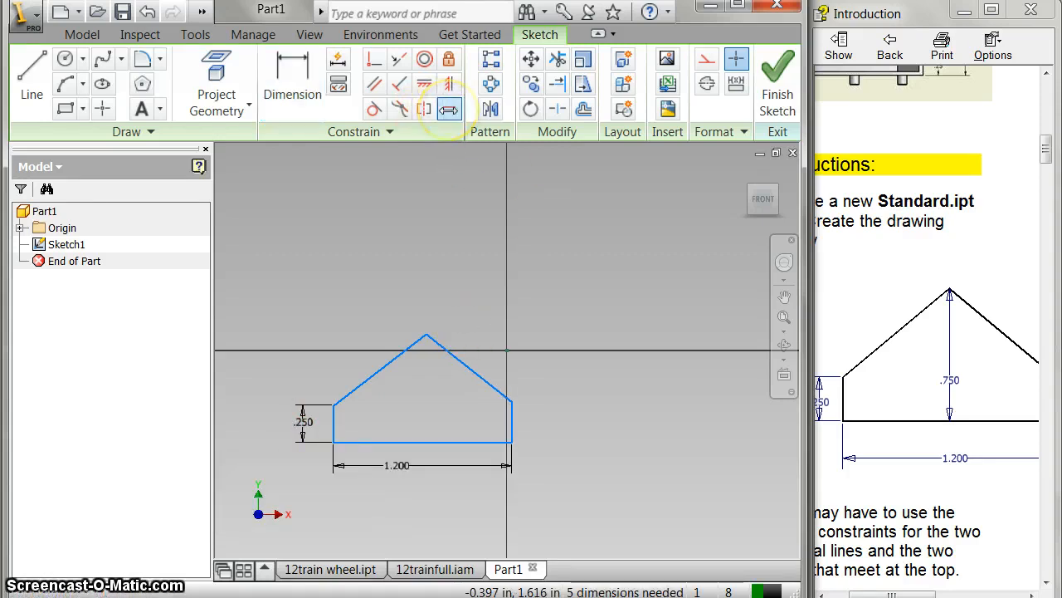
{"action": "left_click", "coordinate": [333, 425]}
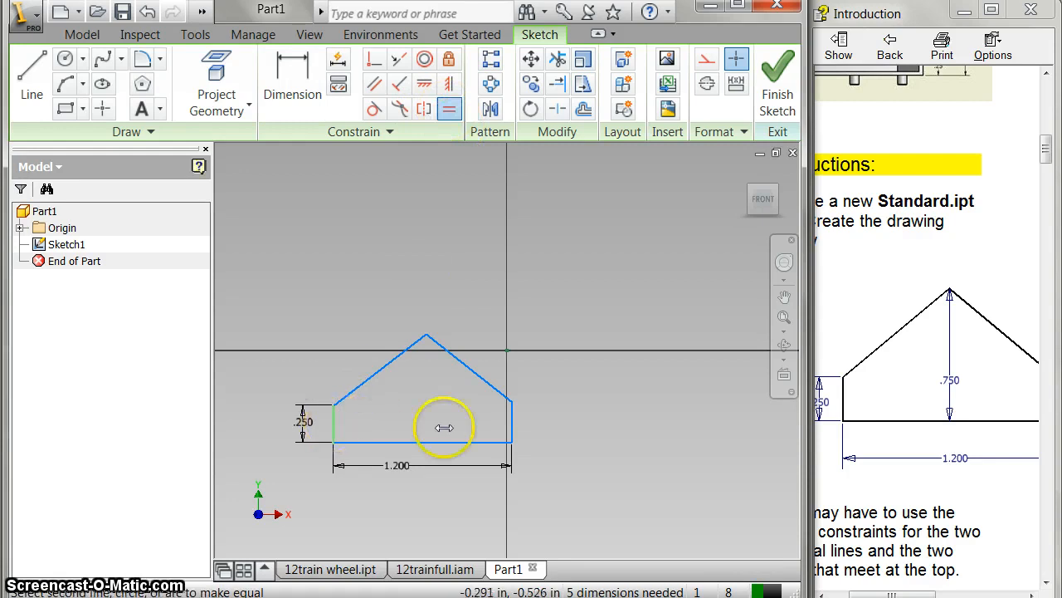
{"action": "left_click", "coordinate": [508, 422]}
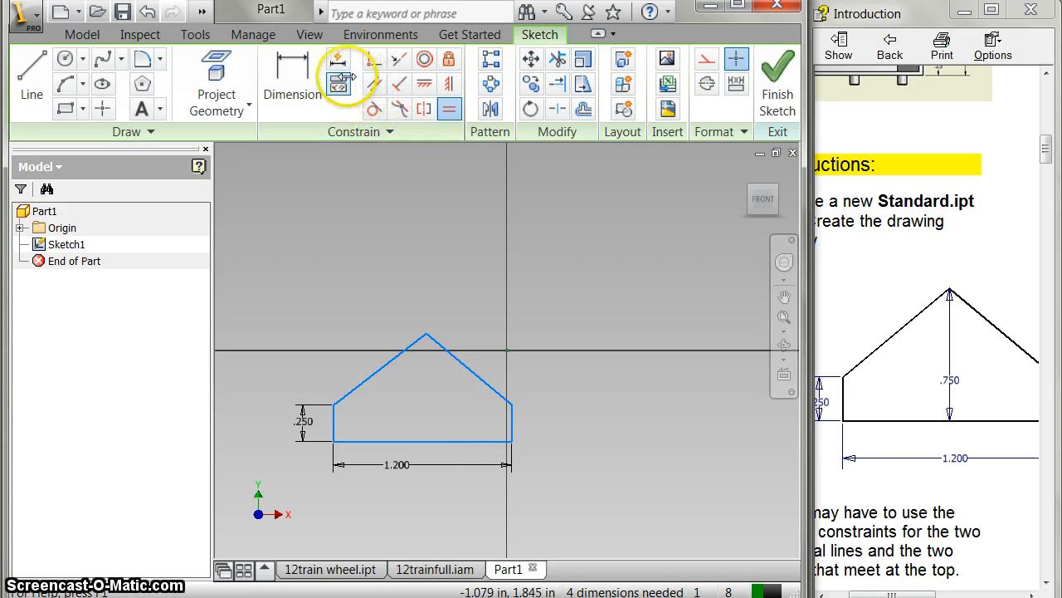
Step: Dimension the overall height from the base line to the apex as .75 in, placed beside the profile's right side
{"action": "left_click", "coordinate": [299, 76]}
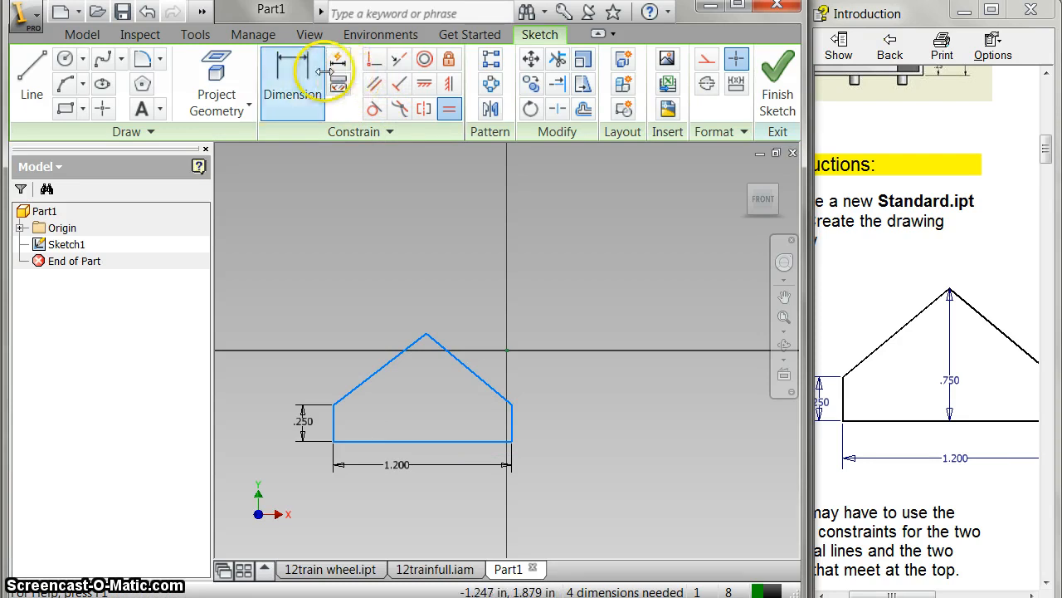
{"action": "left_click", "coordinate": [425, 336]}
{"action": "left_click", "coordinate": [425, 441]}
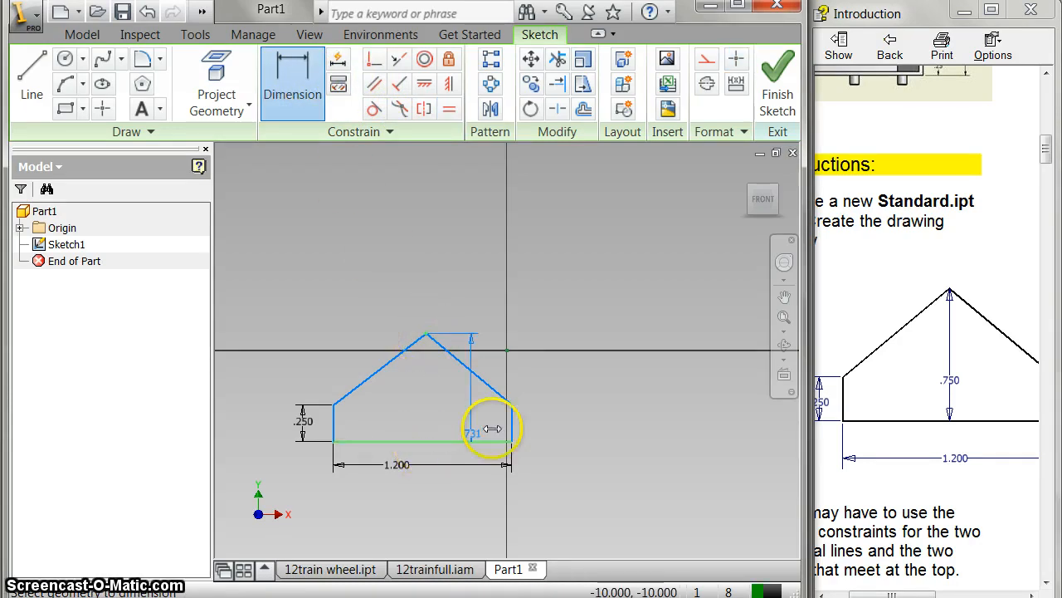
{"action": "left_click", "coordinate": [581, 394]}
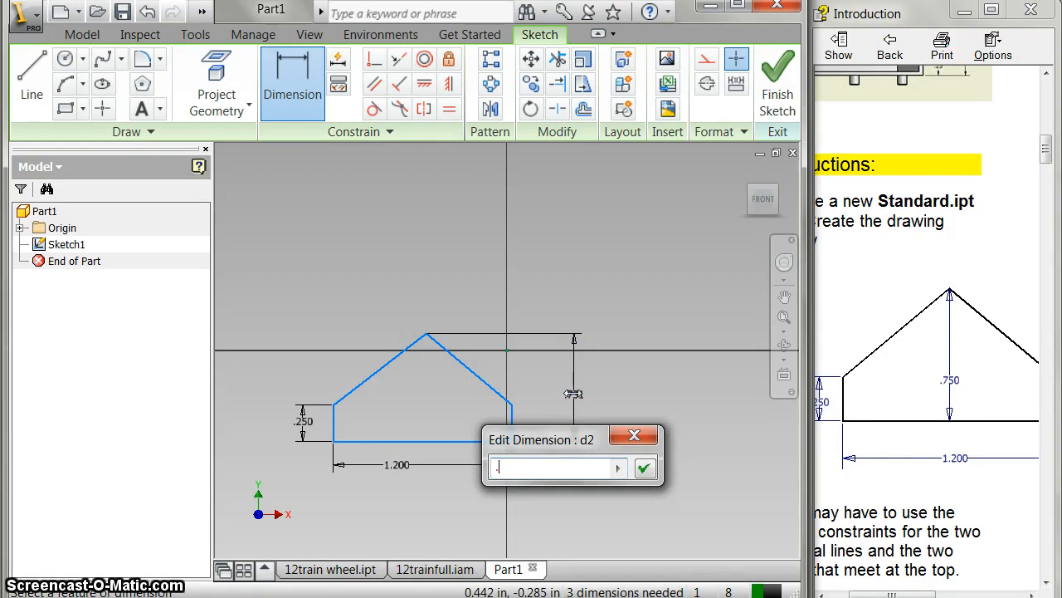
{"action": "key", "text": "Return"}
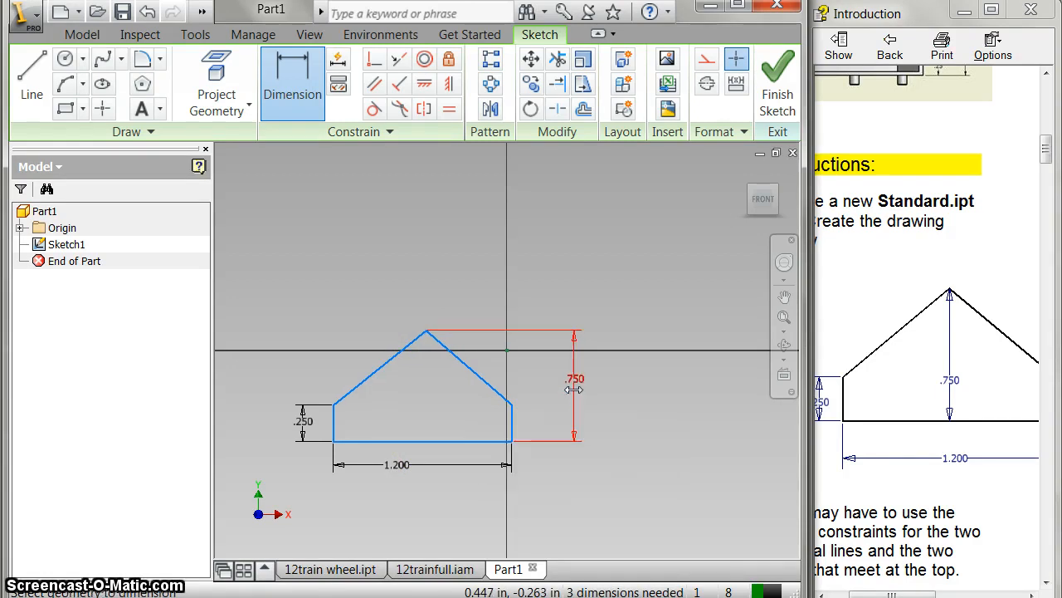
Step: Apply an Equal constraint between the two sloping lines that meet at the apex
{"action": "left_click", "coordinate": [447, 84]}
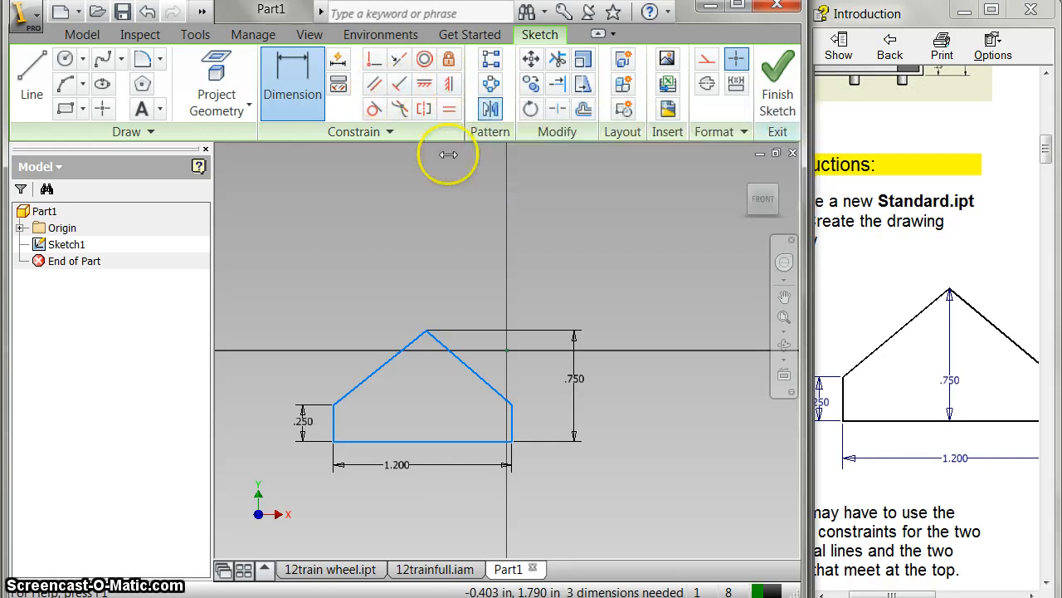
{"action": "left_click", "coordinate": [448, 108]}
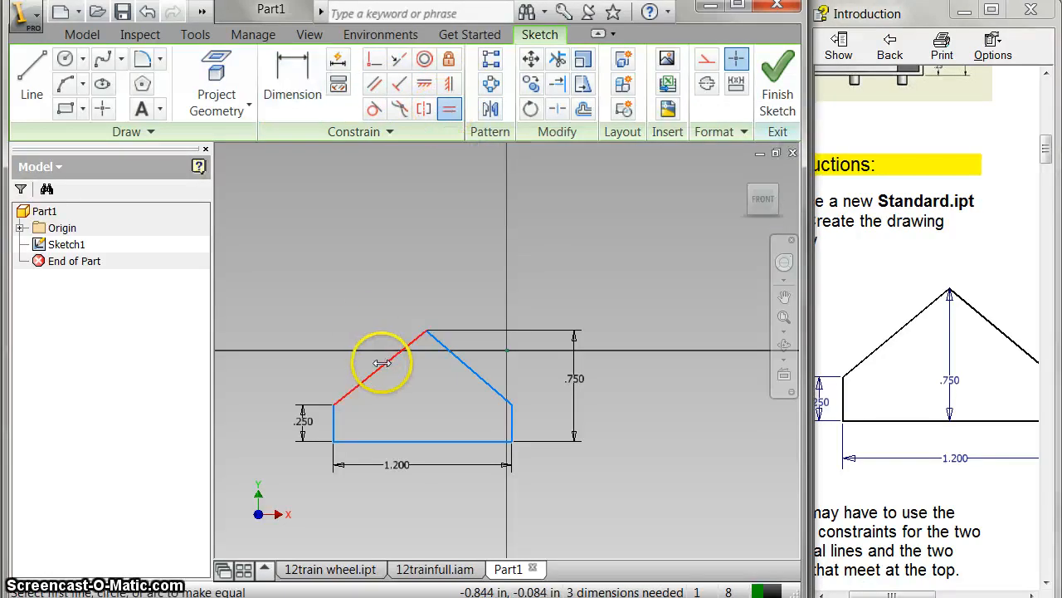
{"action": "left_click", "coordinate": [384, 364]}
{"action": "left_click", "coordinate": [459, 360]}
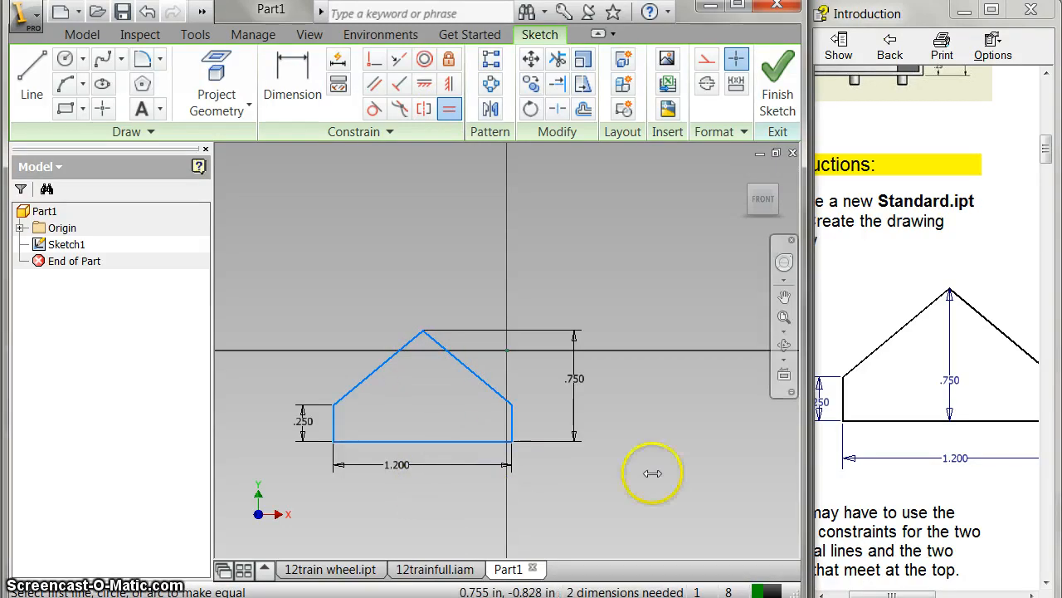
Step: Check the work plane instruction in the Introduction help window and finish the profile sketch
{"action": "left_click", "coordinate": [888, 512]}
{"action": "scroll", "coordinate": [888, 510], "scroll_direction": "down", "scroll_amount": 5}
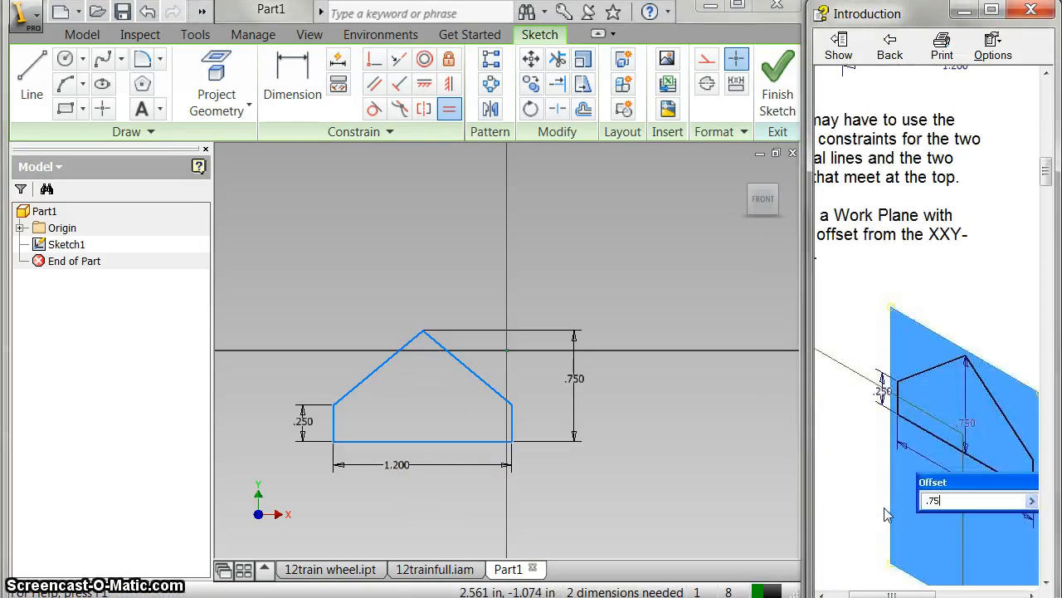
{"action": "scroll", "coordinate": [886, 514], "scroll_direction": "up", "scroll_amount": 2}
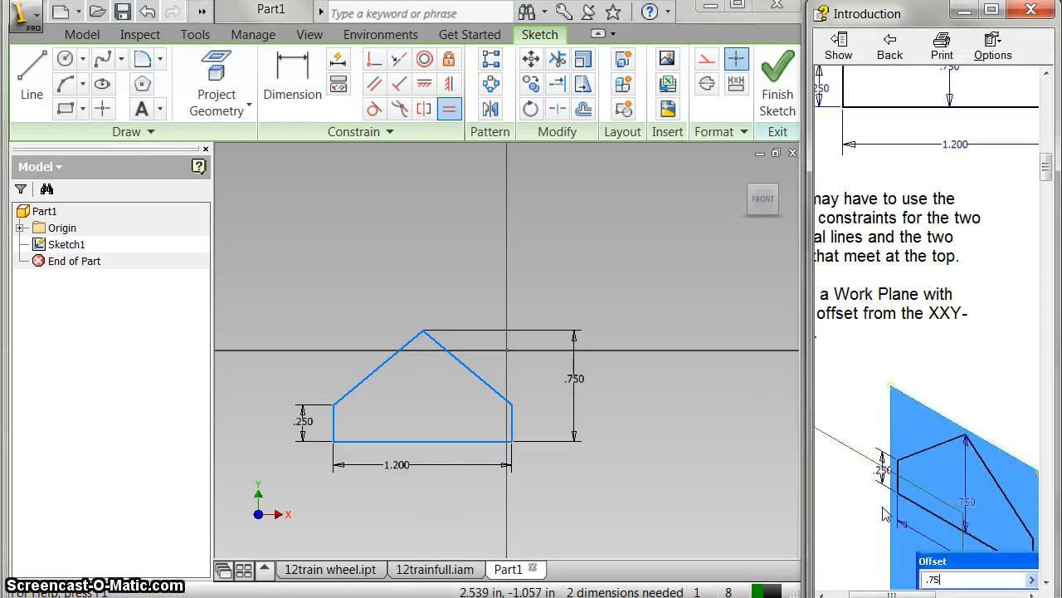
{"action": "left_click", "coordinate": [807, 456]}
{"action": "left_click", "coordinate": [778, 83]}
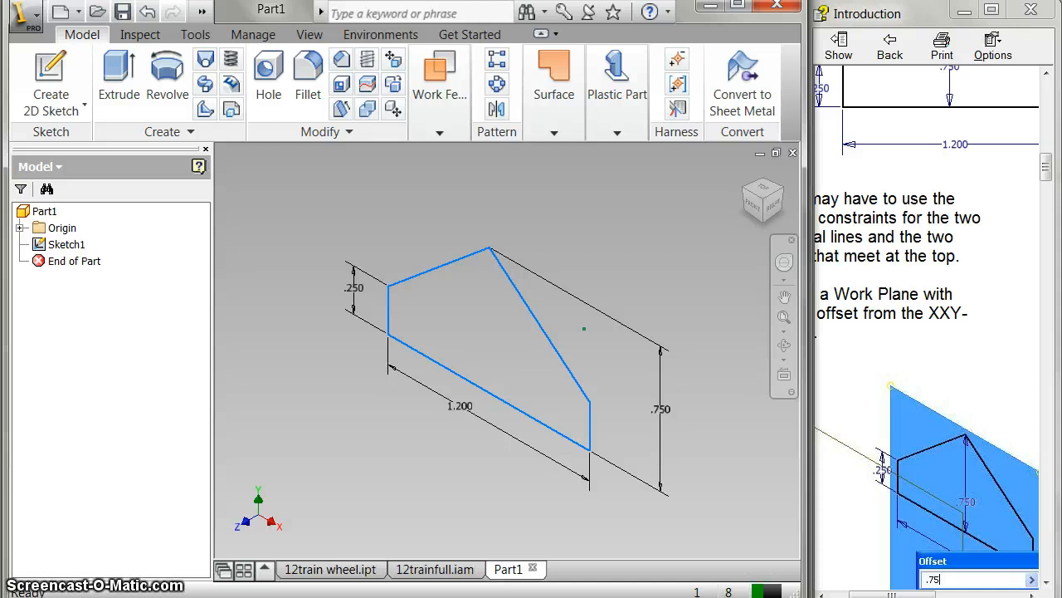
Step: Expand the part's Origin folder and try to start a work plane from the XY Plane
{"action": "left_click", "coordinate": [20, 227]}
{"action": "left_click", "coordinate": [439, 83]}
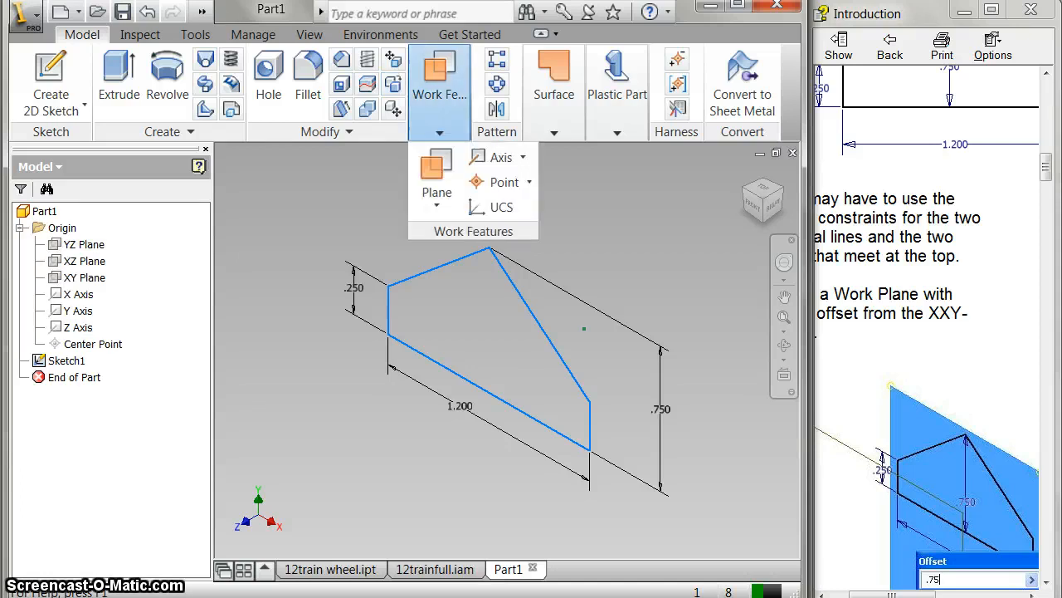
{"action": "left_click", "coordinate": [436, 170]}
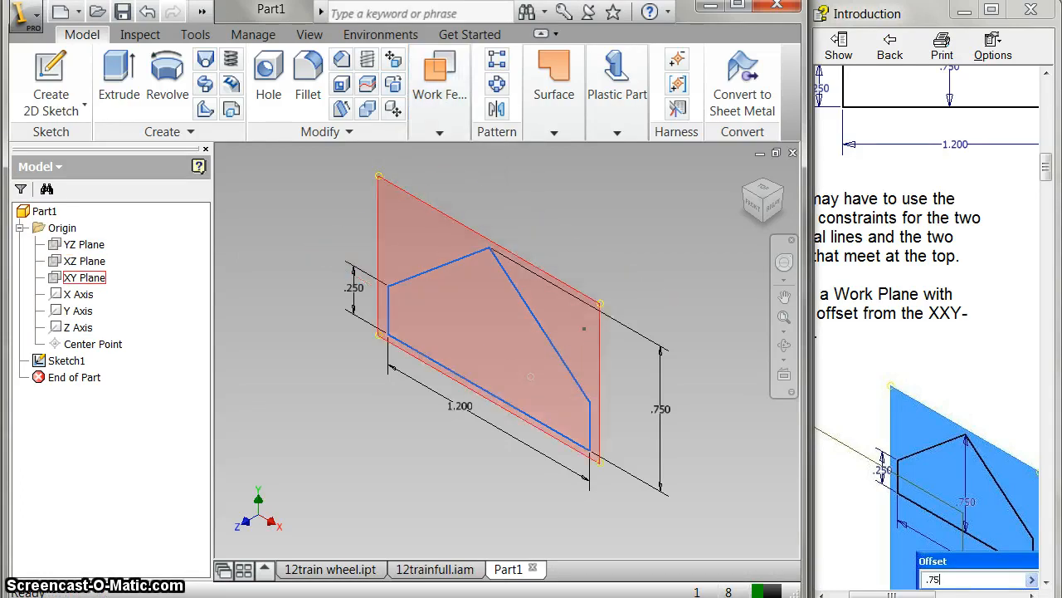
{"action": "left_click", "coordinate": [73, 278]}
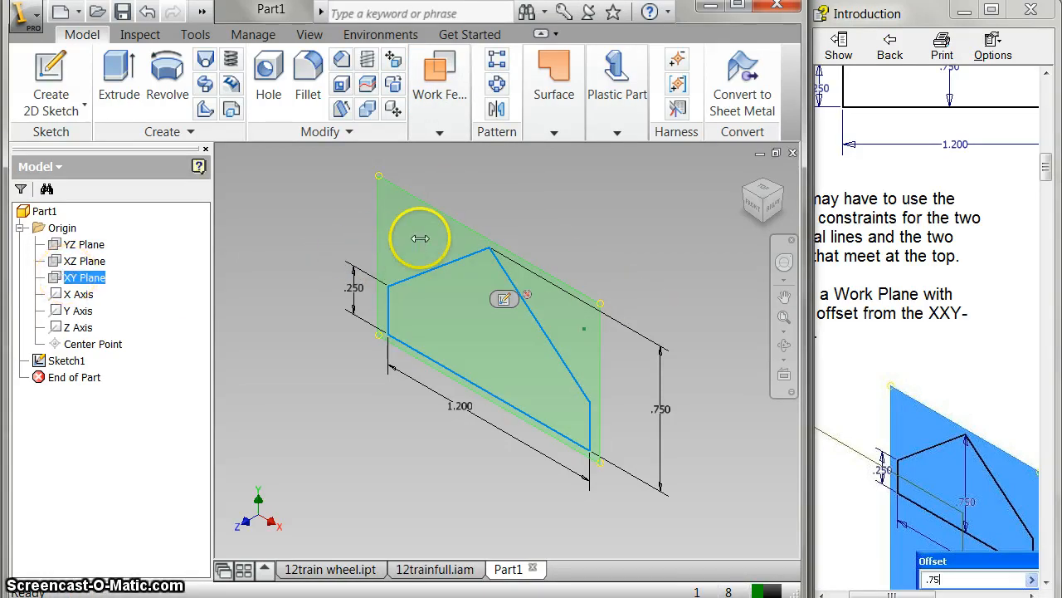
{"action": "key", "text": "Escape"}
{"action": "left_click", "coordinate": [527, 71]}
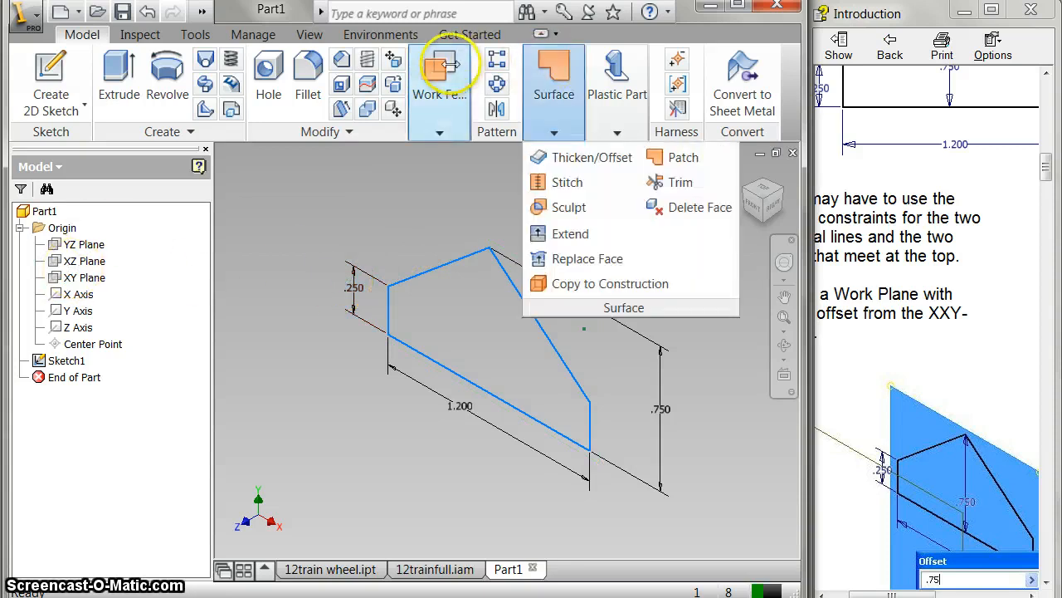
Step: Start a work plane from the origin XY Plane and pull it about 0.44 in out in front of the profile
{"action": "left_click", "coordinate": [440, 132]}
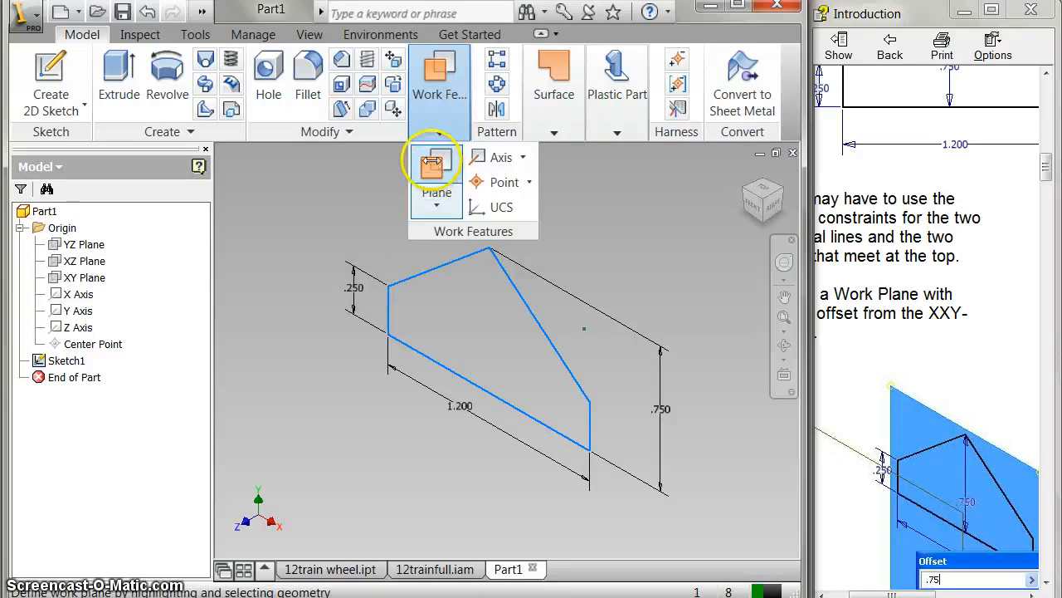
{"action": "left_click", "coordinate": [431, 165]}
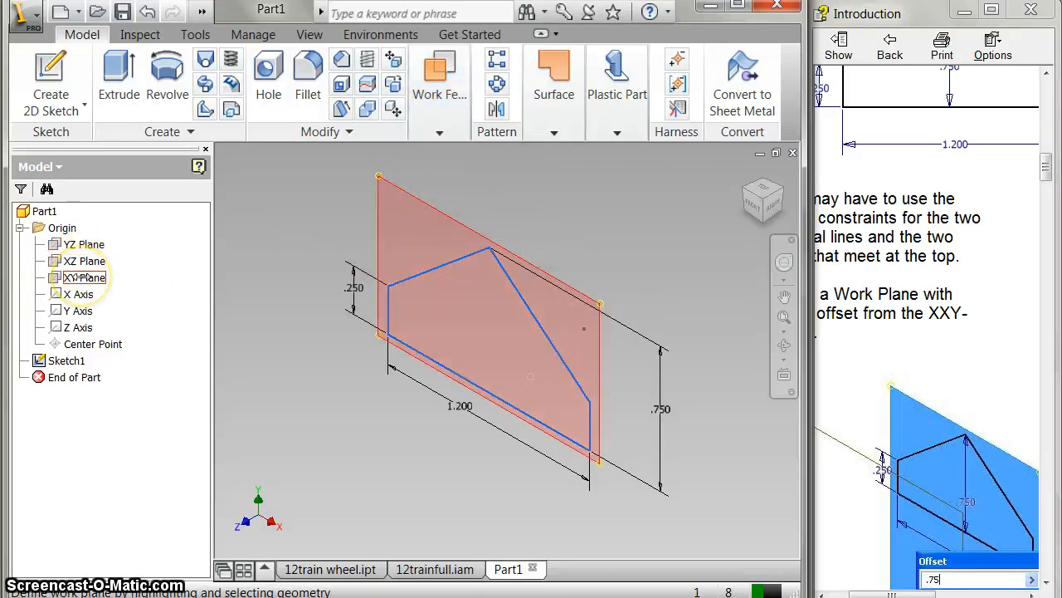
{"action": "left_click", "coordinate": [379, 304]}
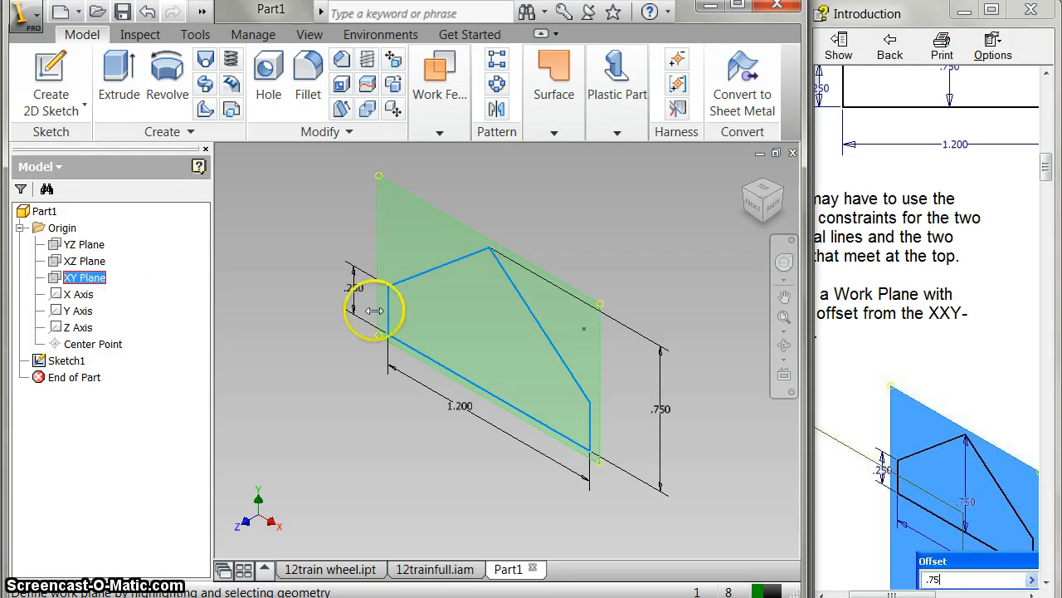
{"action": "left_click_drag", "start_coordinate": [462, 303], "coordinate": [394, 365]}
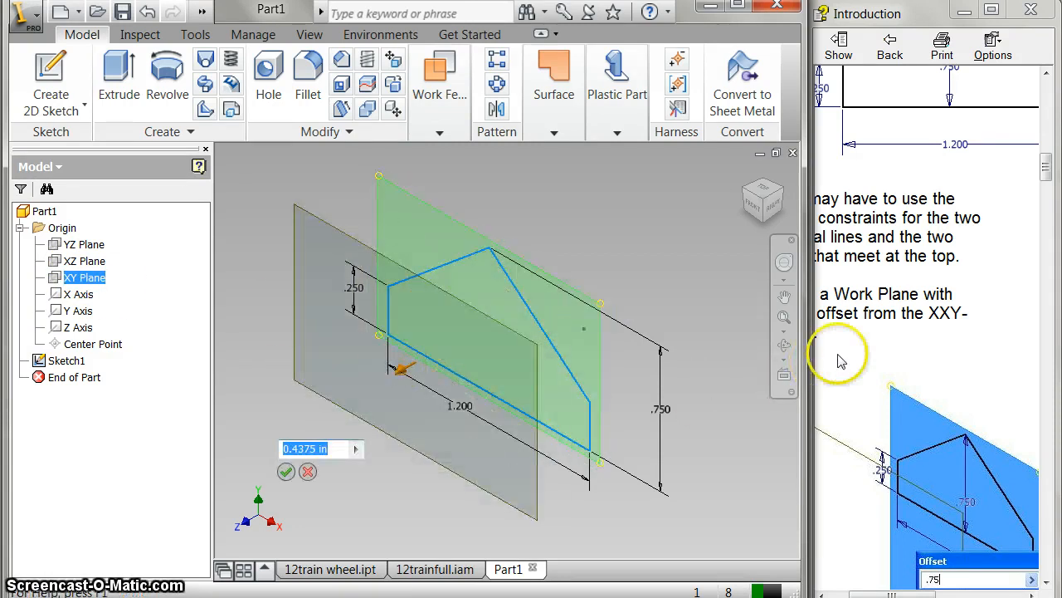
Step: Check the Introduction help window's upcoming instructions, set the work plane offset to .75 in and accept it
{"action": "left_click", "coordinate": [877, 344]}
{"action": "scroll", "coordinate": [878, 349], "scroll_direction": "down", "scroll_amount": 5}
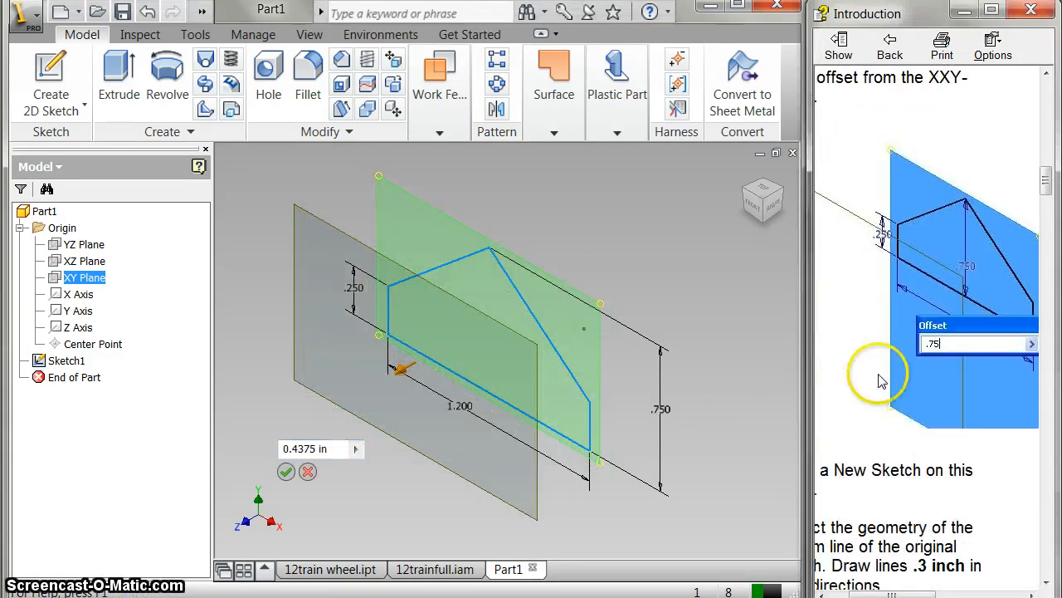
{"action": "mouse_move", "coordinate": [893, 591]}
{"action": "left_mouse_down"}
{"action": "mouse_move", "coordinate": [878, 588]}
{"action": "mouse_move", "coordinate": [895, 591]}
{"action": "left_mouse_up"}
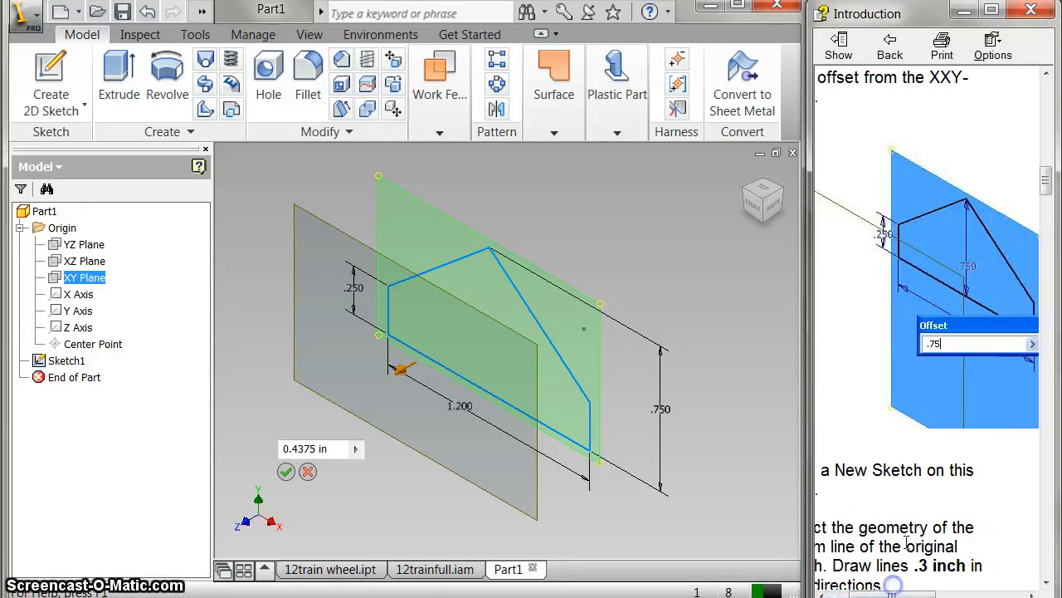
{"action": "scroll", "coordinate": [916, 491], "scroll_direction": "down", "scroll_amount": 2}
{"action": "scroll", "coordinate": [915, 492], "scroll_direction": "down", "scroll_amount": 4}
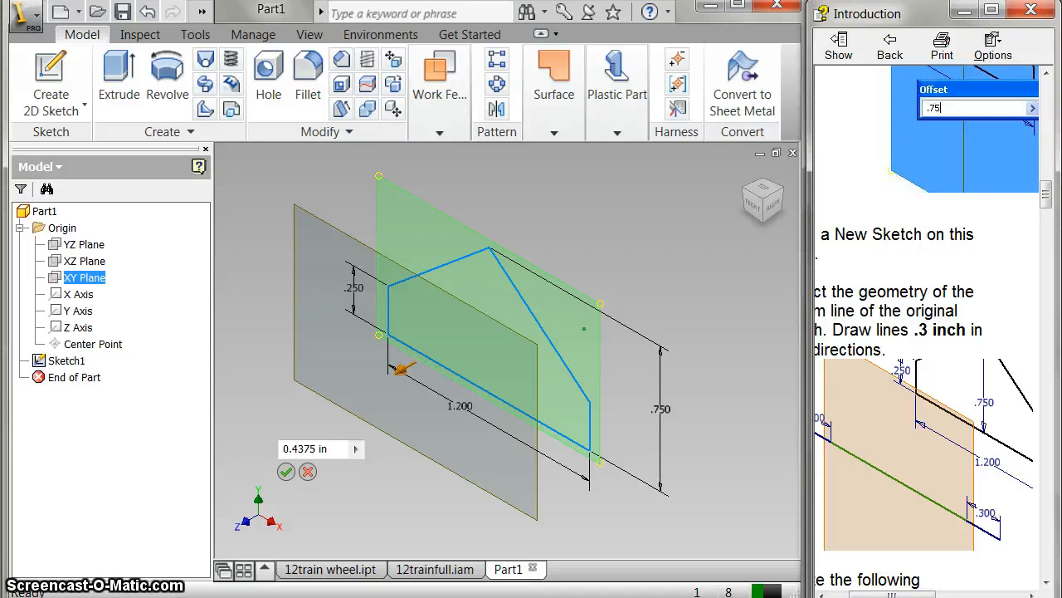
{"action": "left_click", "coordinate": [316, 449]}
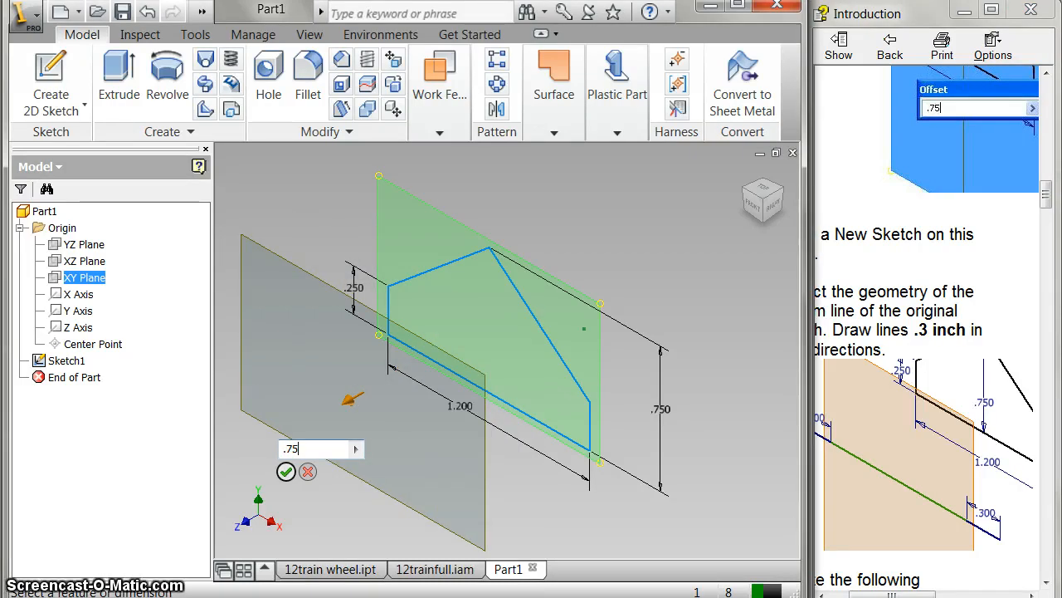
{"action": "type", "text": ".75"}
{"action": "left_click", "coordinate": [286, 470]}
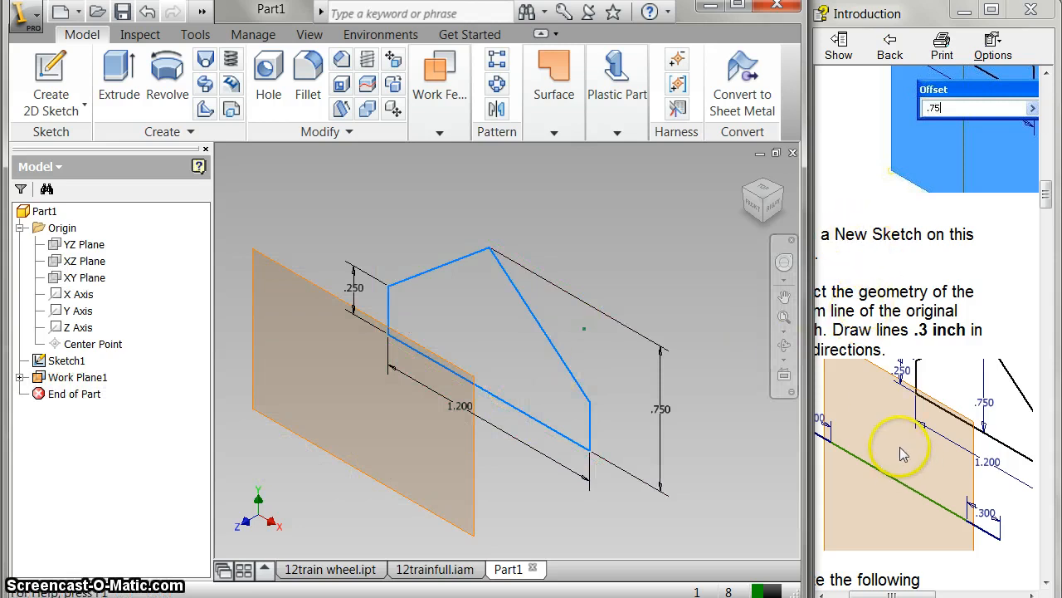
Step: Create a new sketch on the offset work plane and project the bottom line of the original profile into it
{"action": "scroll", "coordinate": [903, 454], "scroll_direction": "down", "scroll_amount": 3}
{"action": "scroll", "coordinate": [903, 454], "scroll_direction": "up", "scroll_amount": 3}
{"action": "scroll", "coordinate": [903, 454], "scroll_direction": "up", "scroll_amount": 2}
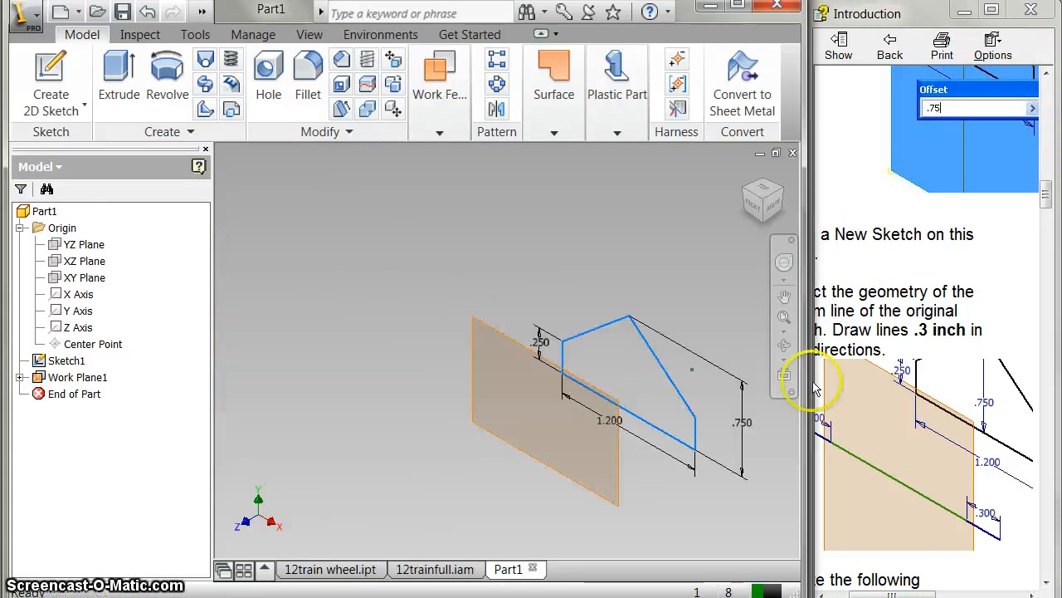
{"action": "key", "text": "s"}
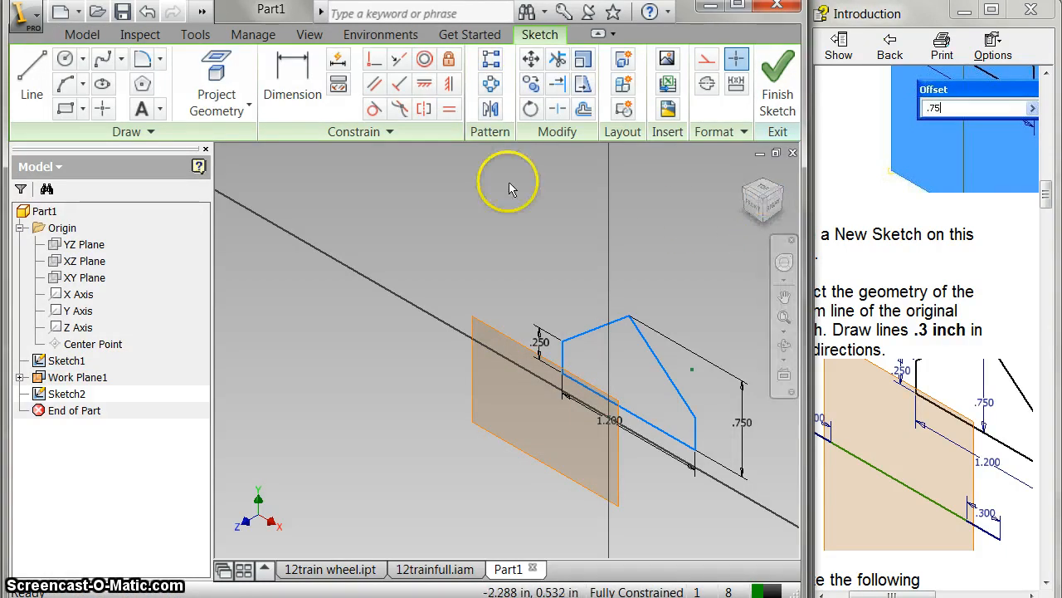
{"action": "left_click", "coordinate": [222, 75]}
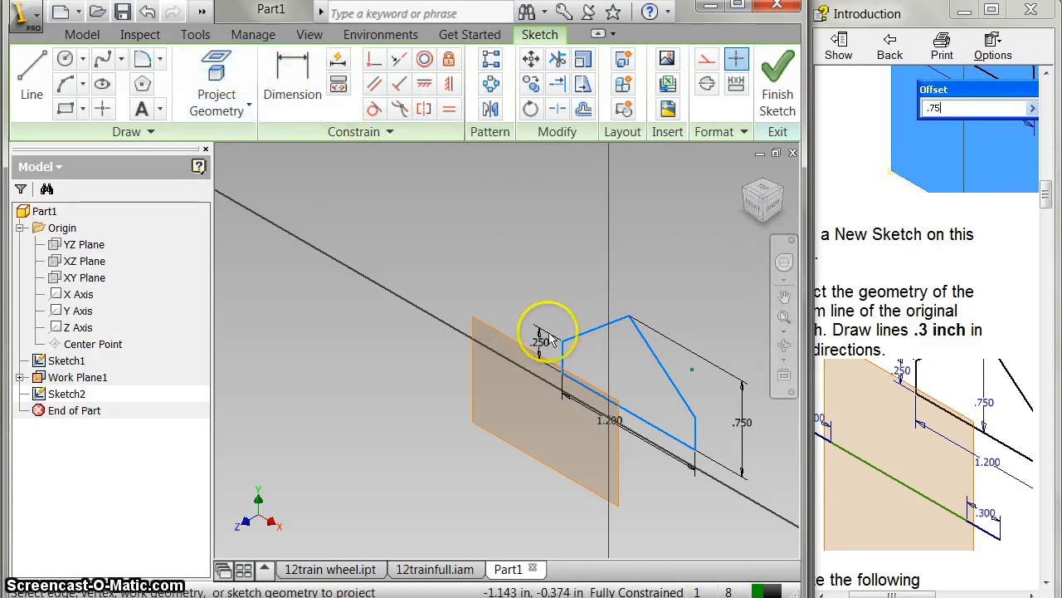
{"action": "left_click", "coordinate": [636, 423]}
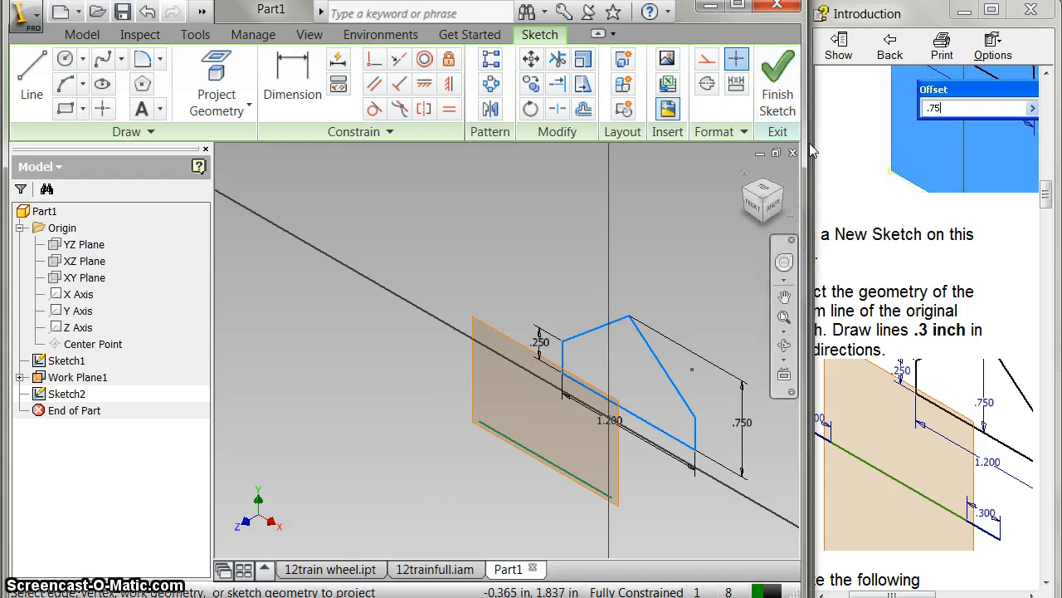
Step: Draw a short horizontal line extending outward from the left end of the projected bottom line
{"action": "key", "text": "Page_Up"}
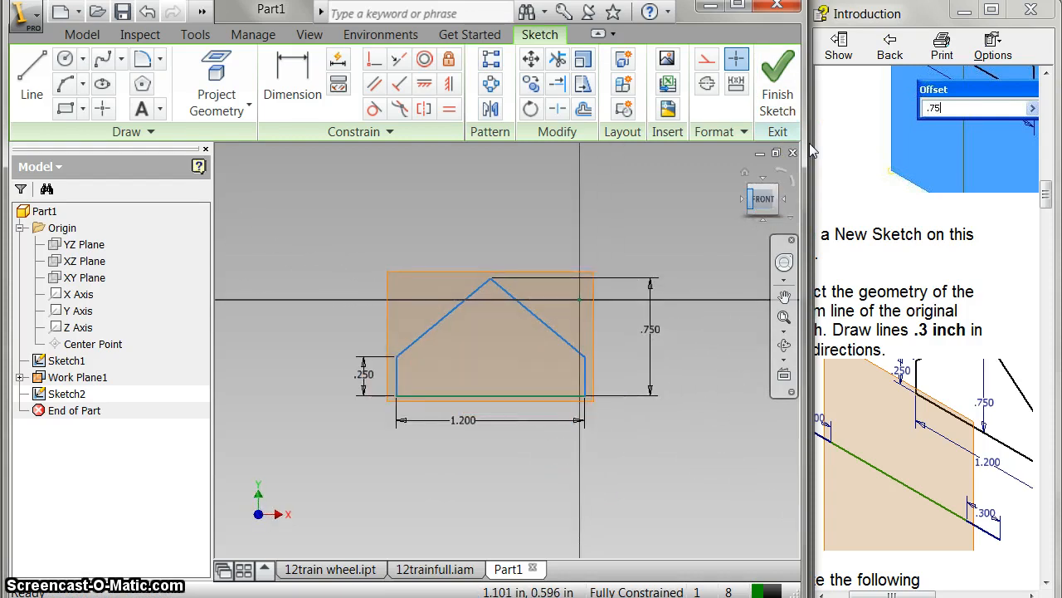
{"action": "key", "text": "p"}
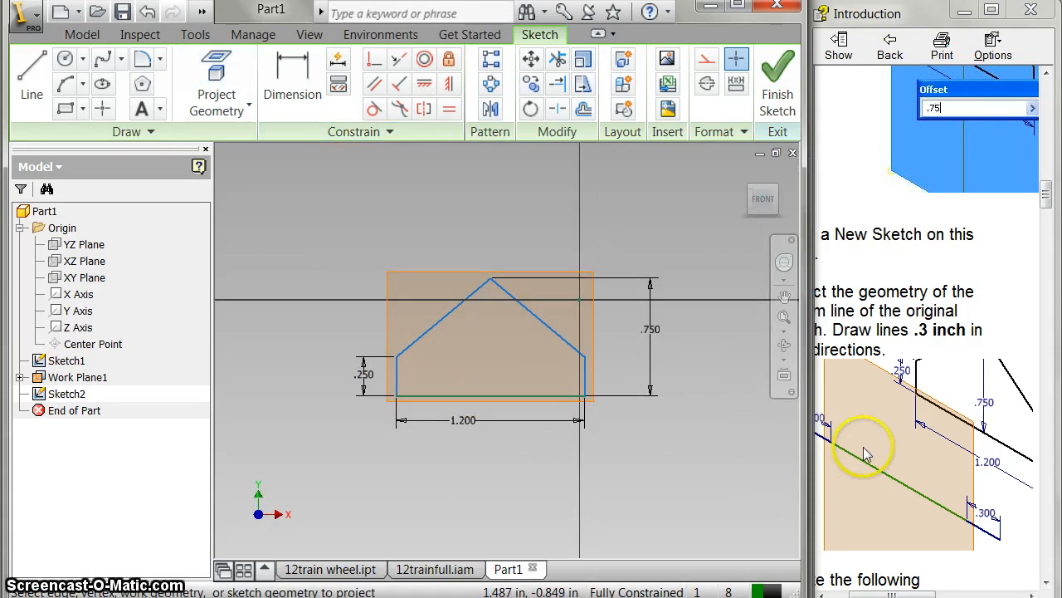
{"action": "key", "text": "l"}
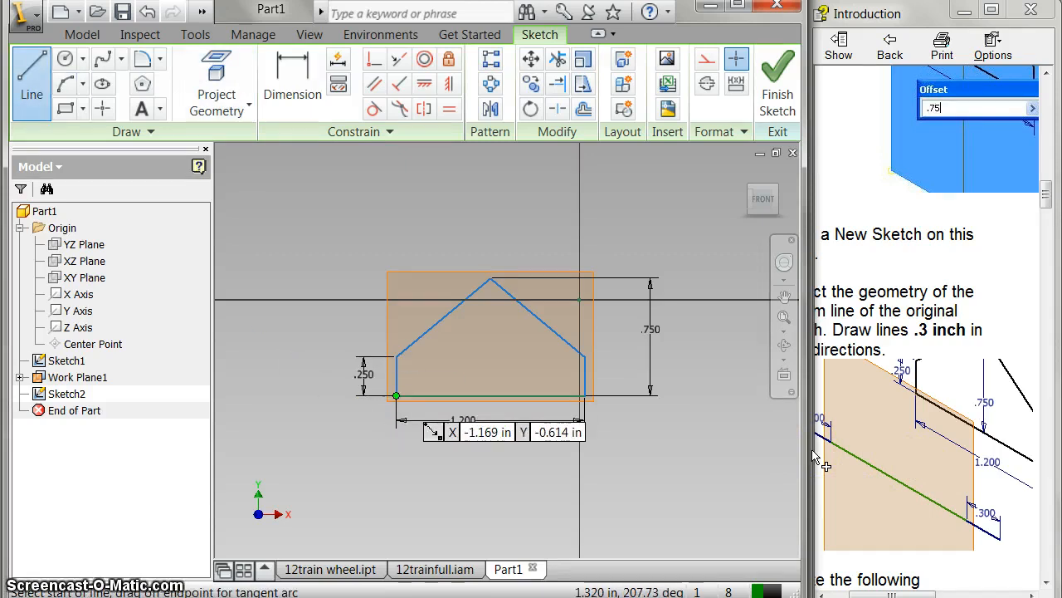
{"action": "left_click", "coordinate": [397, 395]}
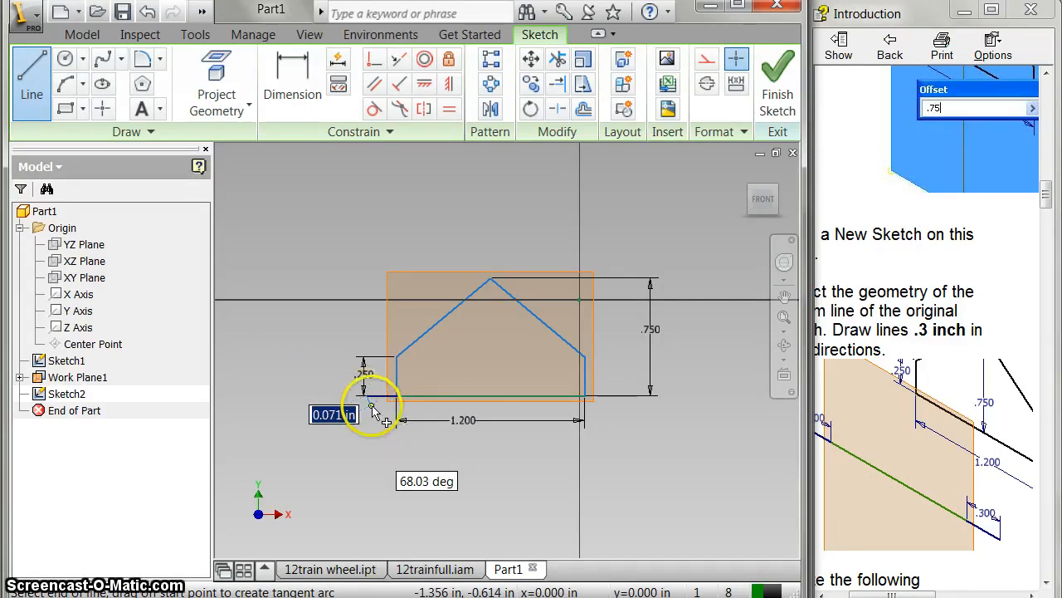
{"action": "right_click", "coordinate": [422, 448]}
{"action": "left_click", "coordinate": [452, 209]}
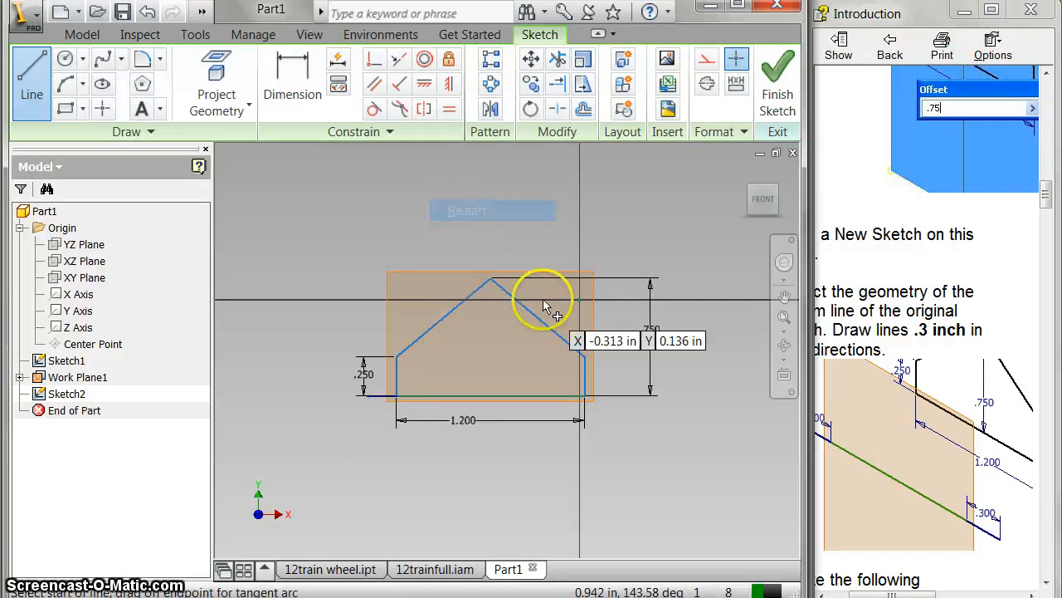
Step: Draw a .3 in horizontal line outward from the right end of the projected bottom line
{"action": "left_click", "coordinate": [587, 398]}
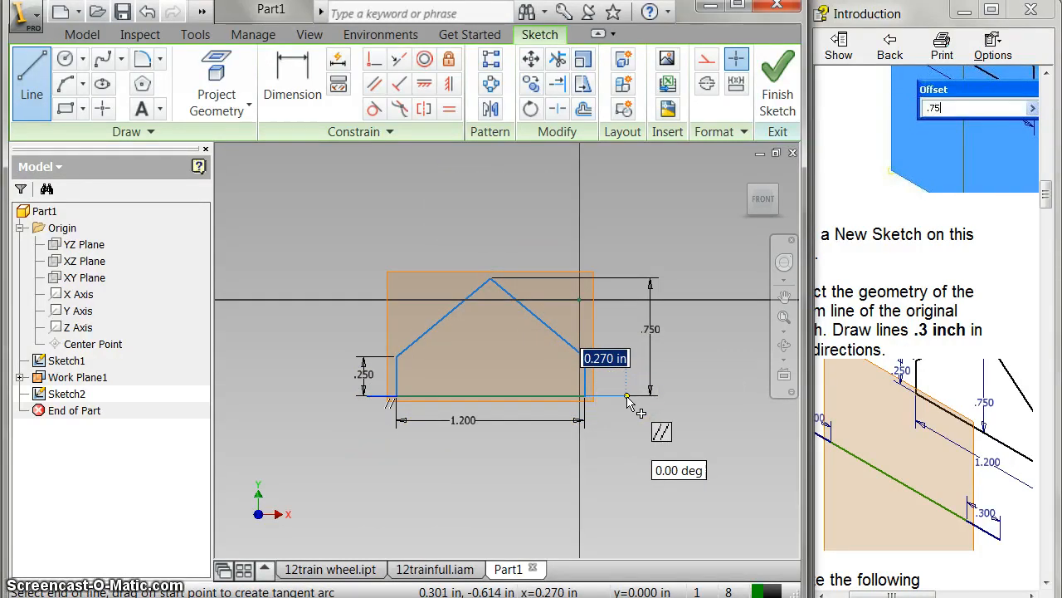
{"action": "type", "text": ".3"}
{"action": "key", "text": "Return"}
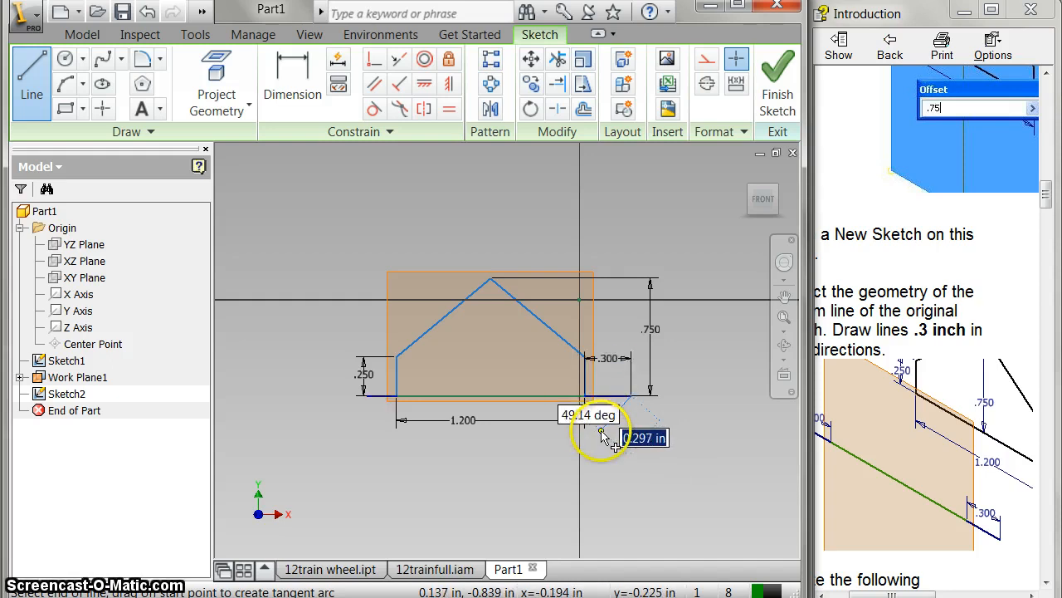
{"action": "key", "text": "Escape"}
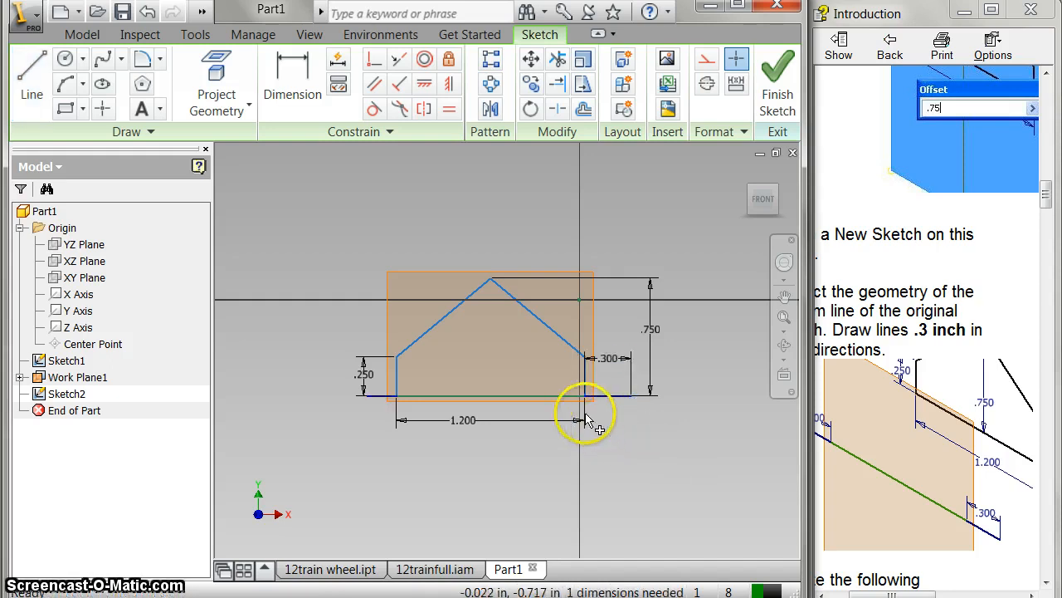
Step: Apply an Equal constraint between the right and left extension lines of the projected base
{"action": "left_click", "coordinate": [449, 108]}
{"action": "left_click", "coordinate": [611, 396]}
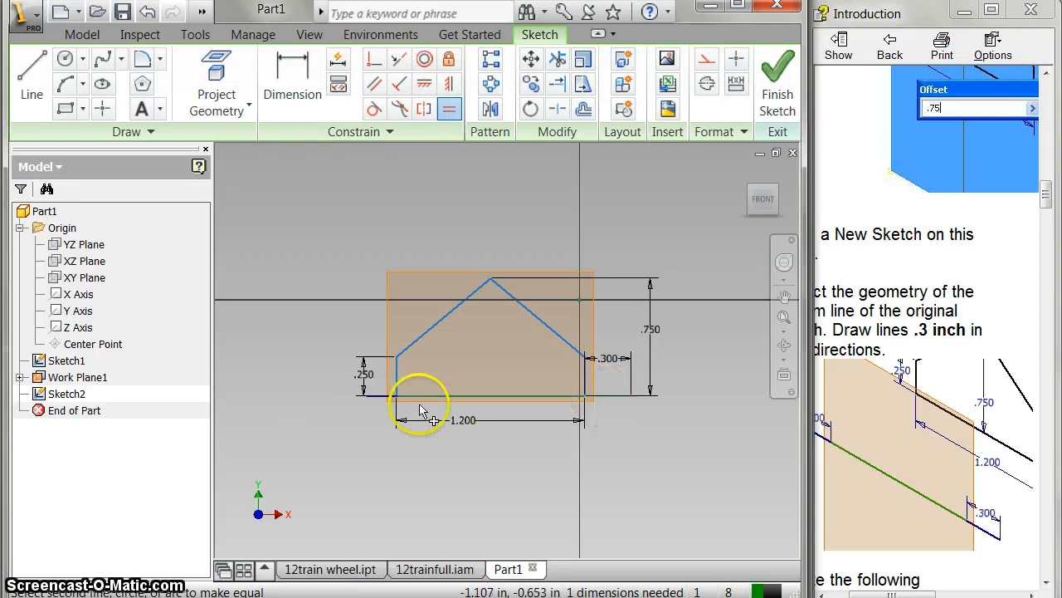
{"action": "left_click", "coordinate": [375, 394]}
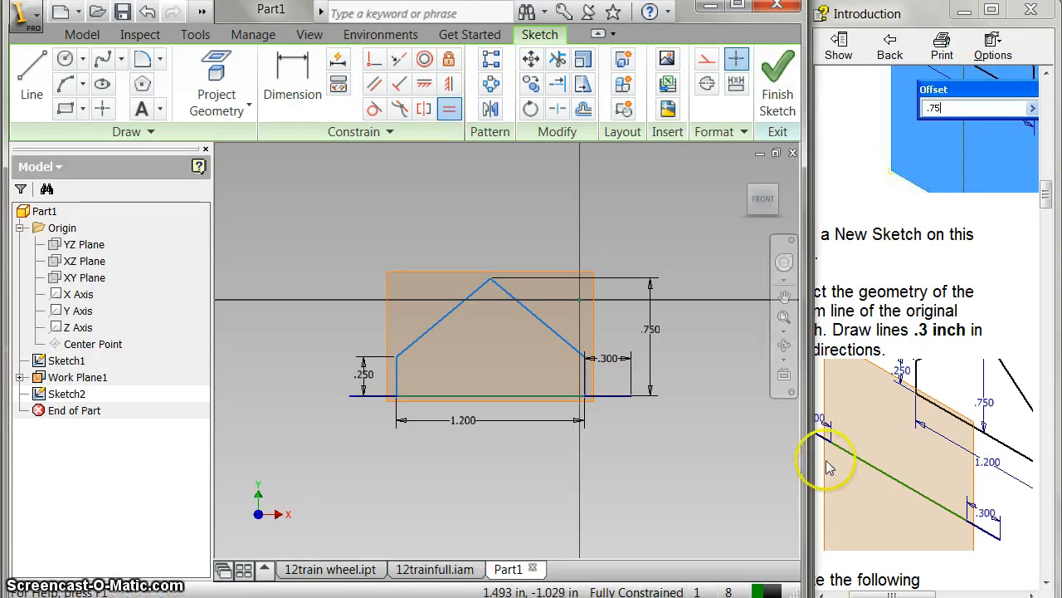
Step: Check the second profile drawing in the help window and draw a .25 in vertical line up from the left extension's outer end
{"action": "scroll", "coordinate": [897, 456], "scroll_direction": "down", "scroll_amount": 10}
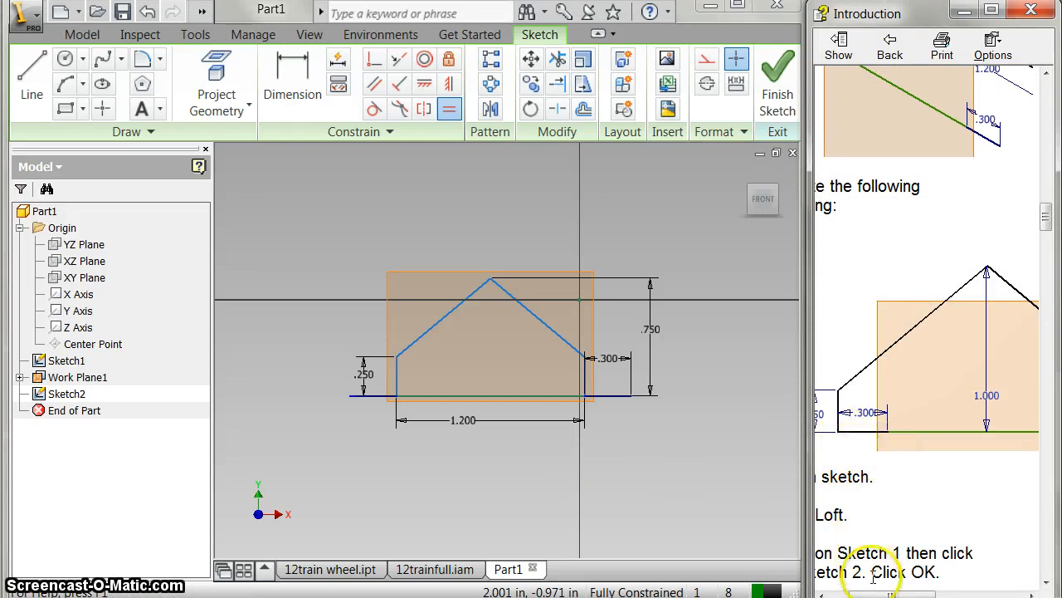
{"action": "left_click_drag", "start_coordinate": [886, 593], "coordinate": [865, 594]}
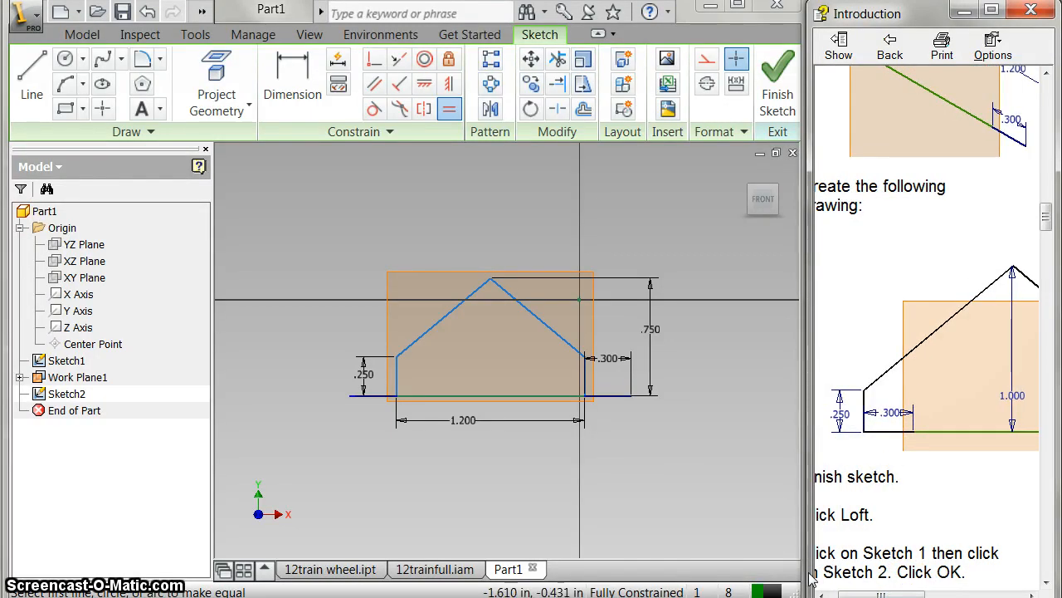
{"action": "key", "text": "l"}
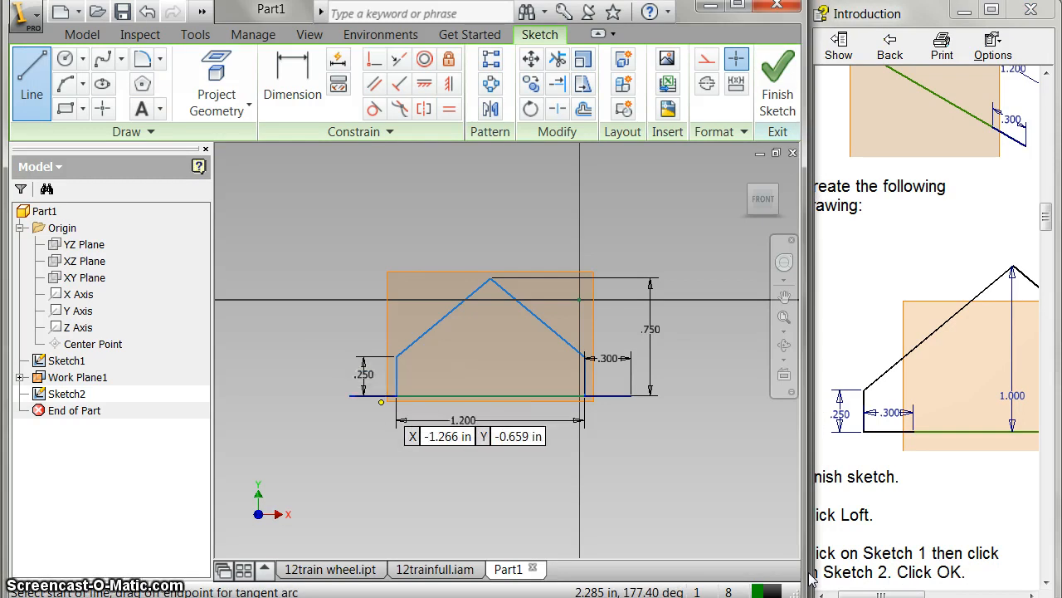
{"action": "left_click", "coordinate": [350, 395]}
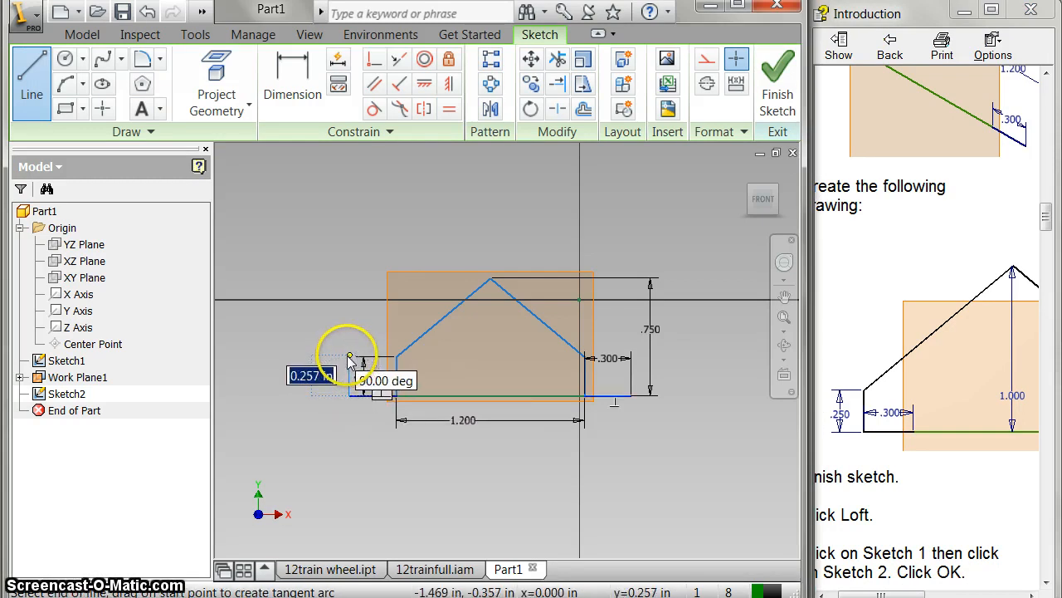
{"action": "type", "text": ".25"}
{"action": "key", "text": "Return"}
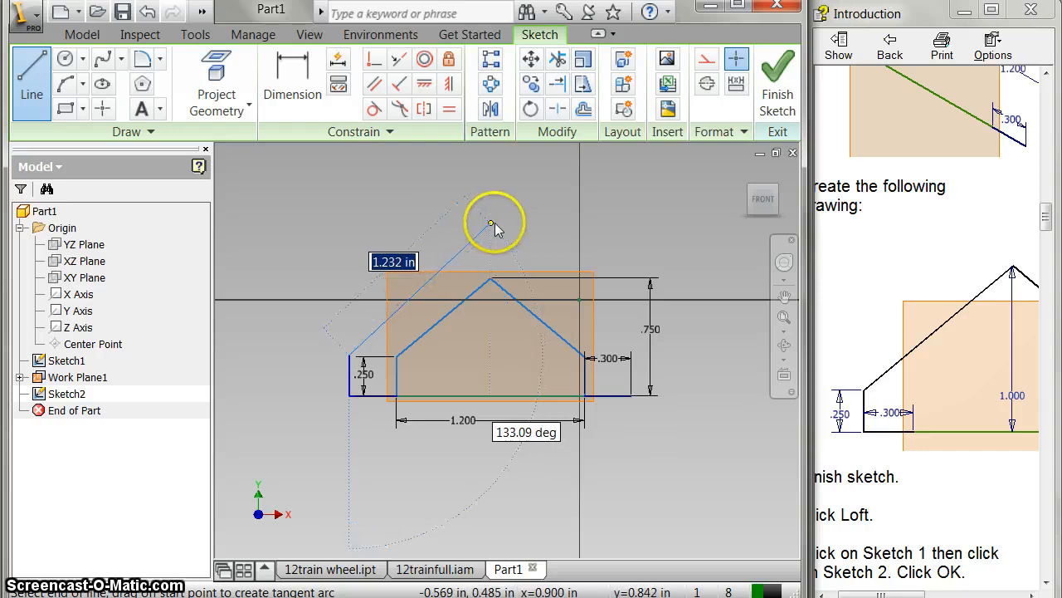
Step: Complete the larger house outline with two sloping lines about 1.23 in long meeting above the original apex and a vertical right side
{"action": "left_click", "coordinate": [490, 224]}
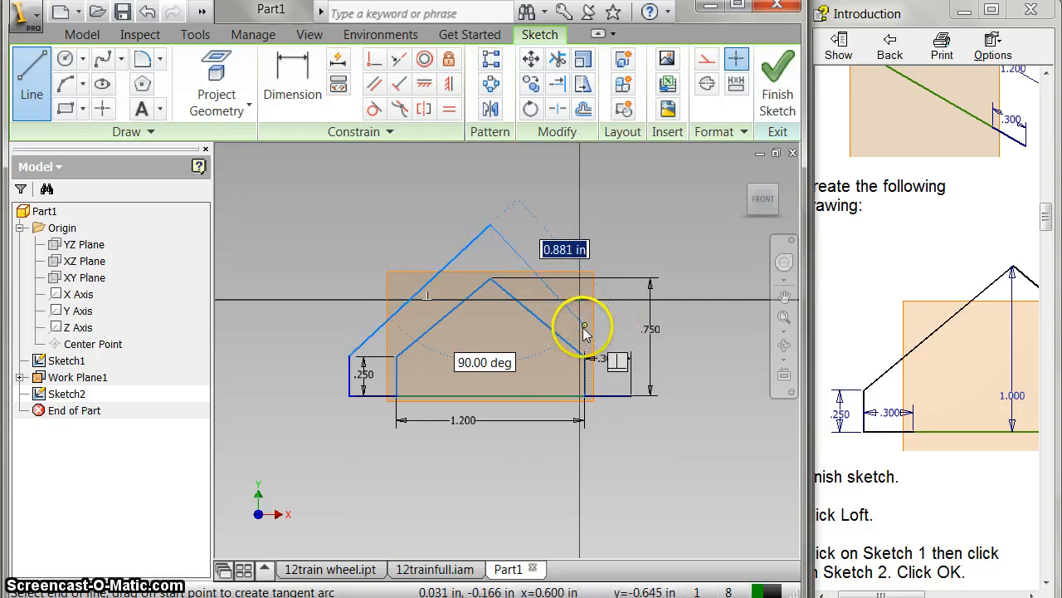
{"action": "left_click", "coordinate": [630, 362]}
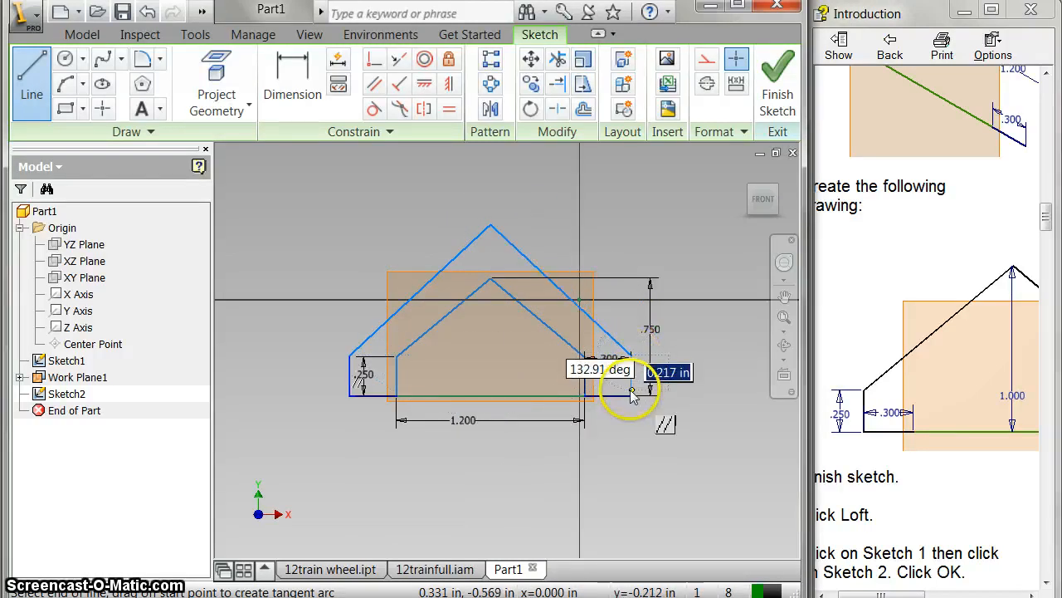
{"action": "left_click", "coordinate": [630, 396]}
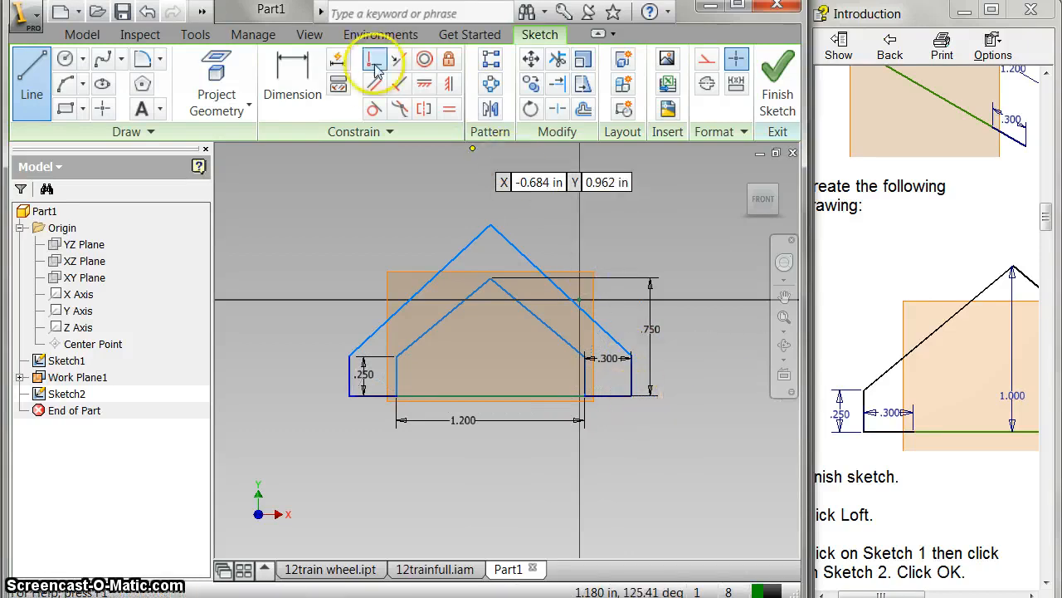
Step: Dimension the larger outline's left vertical side and link its value to the smaller profile's .250 height dimension
{"action": "left_click", "coordinate": [305, 80]}
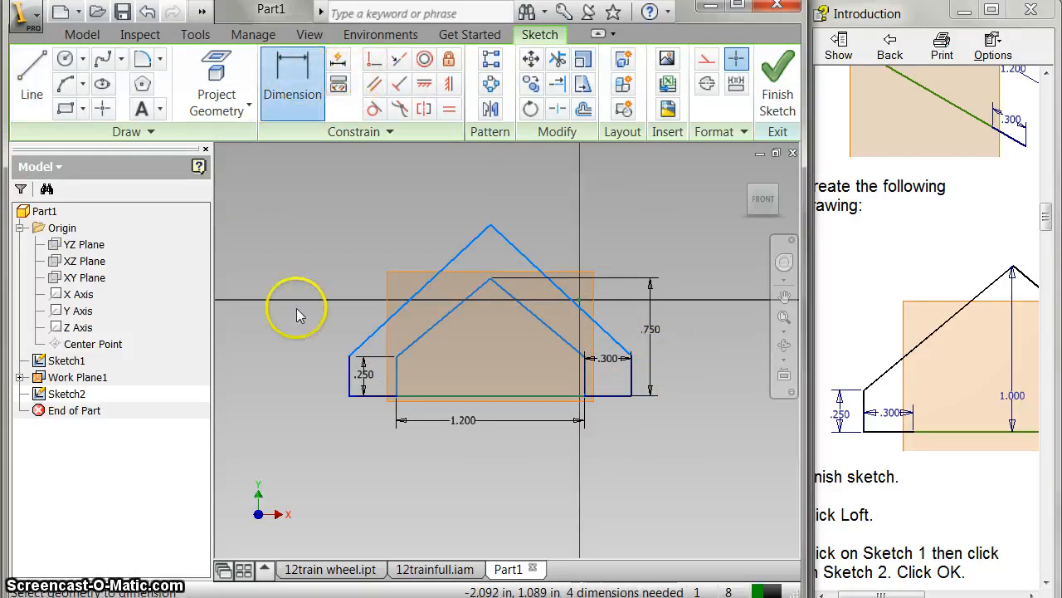
{"action": "left_click", "coordinate": [347, 377]}
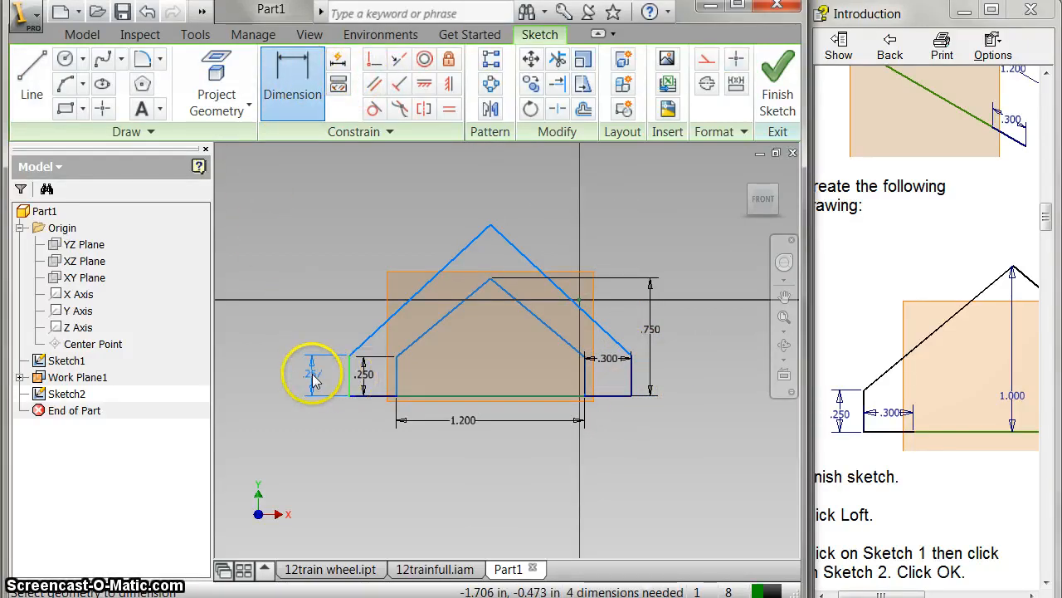
{"action": "left_click", "coordinate": [314, 378]}
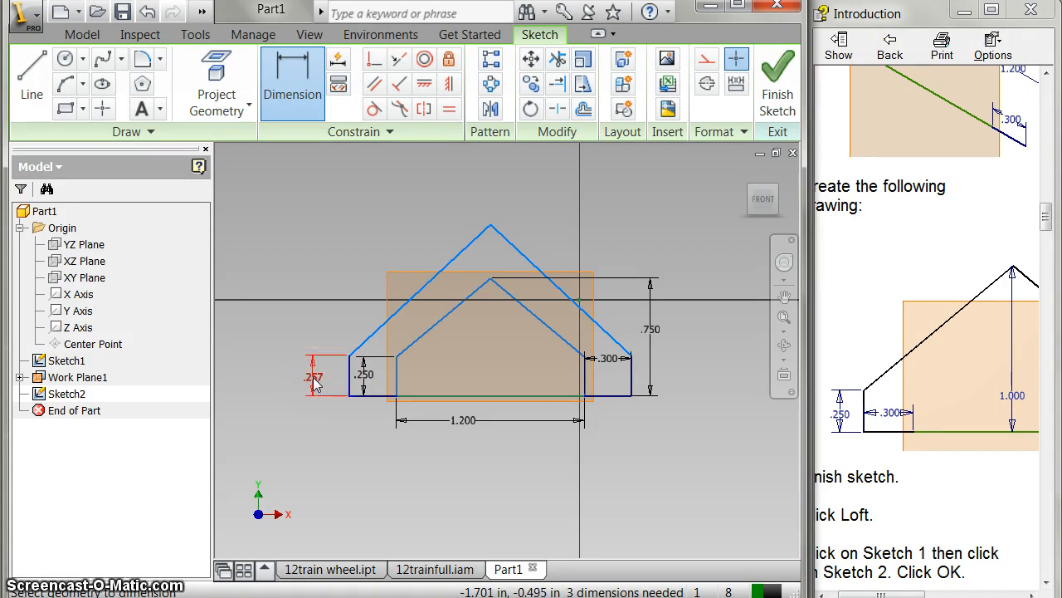
{"action": "left_click", "coordinate": [361, 378]}
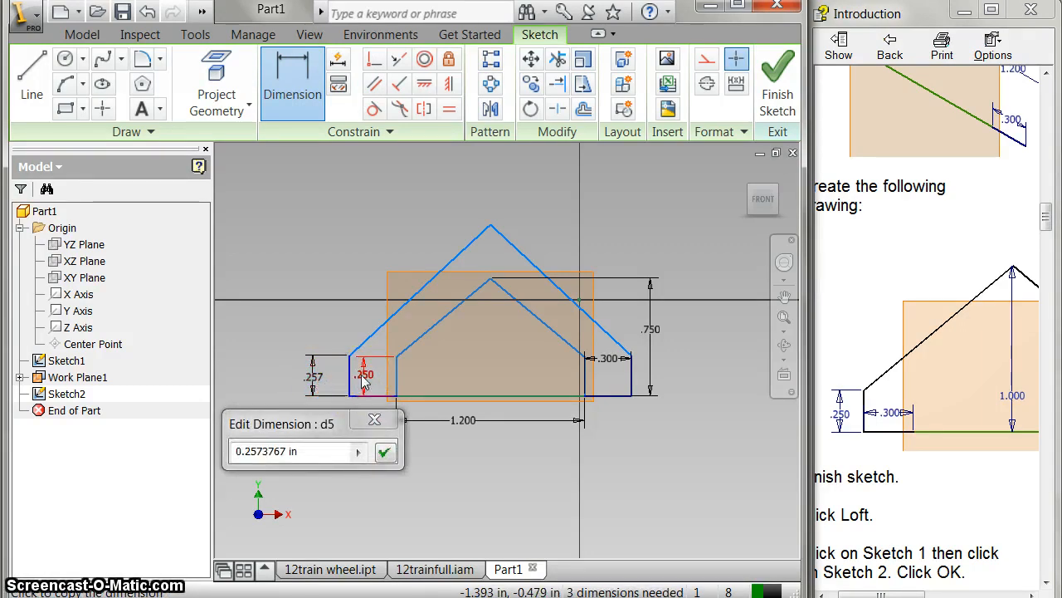
{"action": "left_click", "coordinate": [363, 377]}
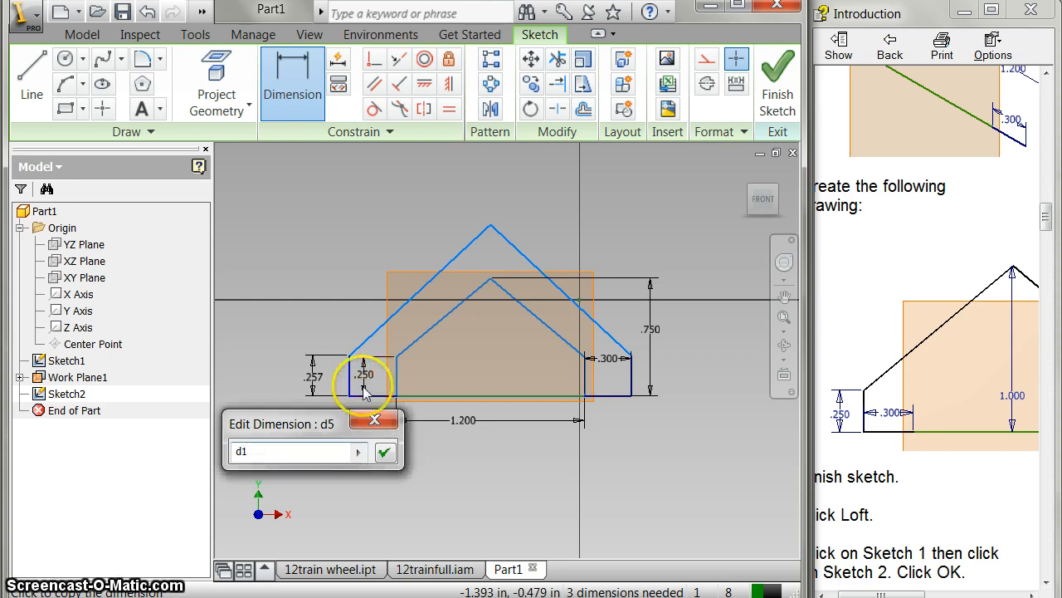
{"action": "left_click", "coordinate": [384, 452]}
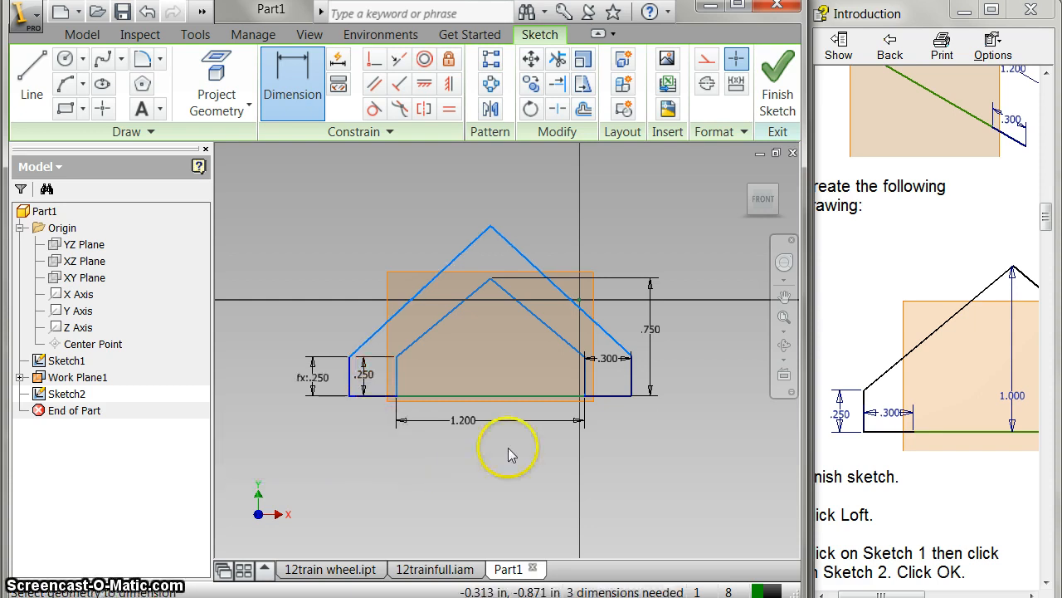
Step: Dimension the larger outline's right vertical side and link its value to the .300 base-extension dimension
{"action": "left_click", "coordinate": [632, 382]}
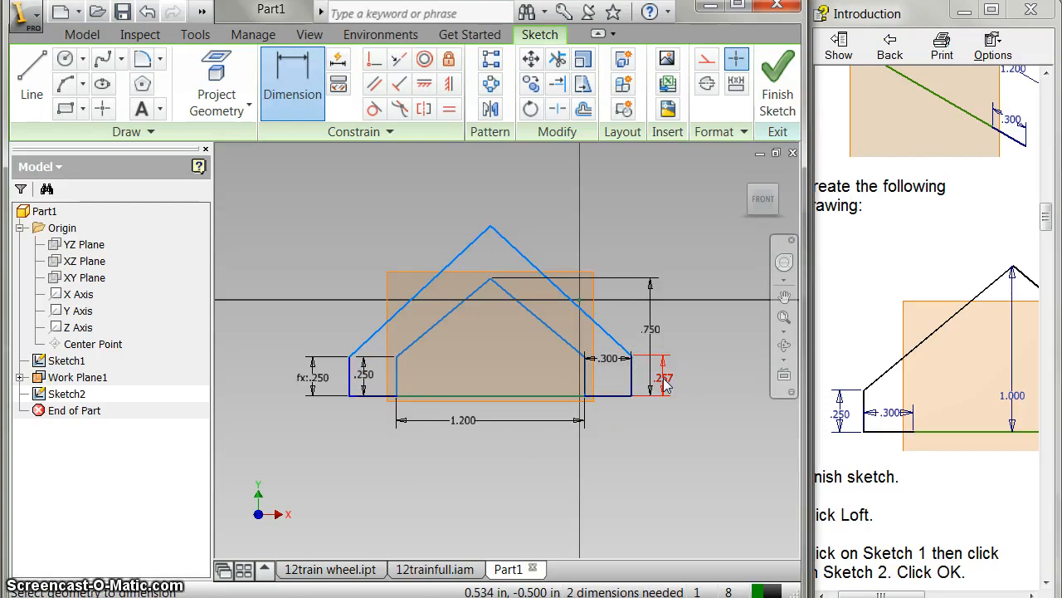
{"action": "left_click", "coordinate": [665, 382]}
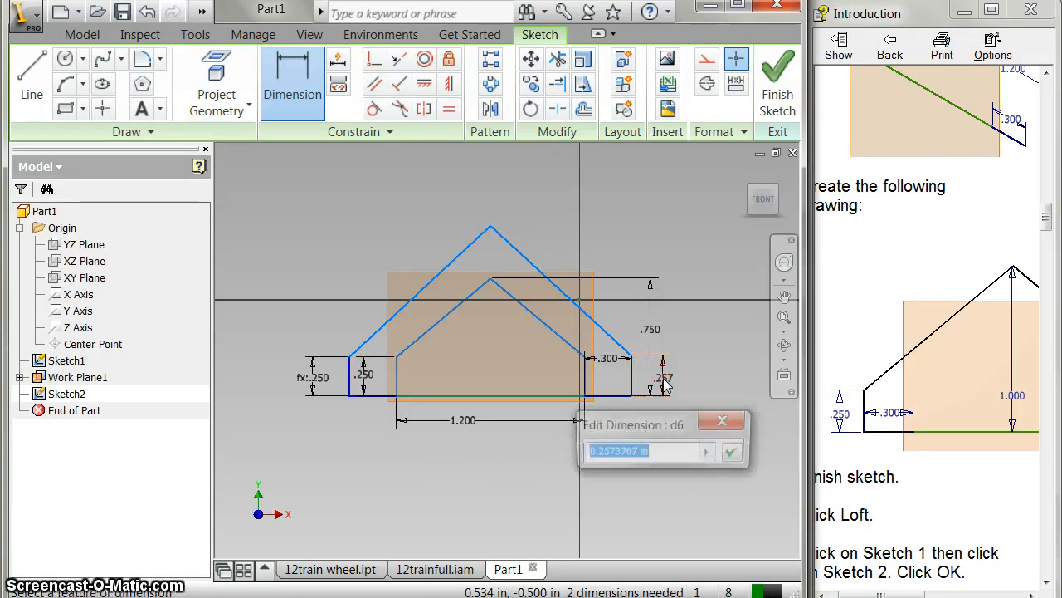
{"action": "left_click", "coordinate": [587, 385]}
{"action": "left_click", "coordinate": [734, 452]}
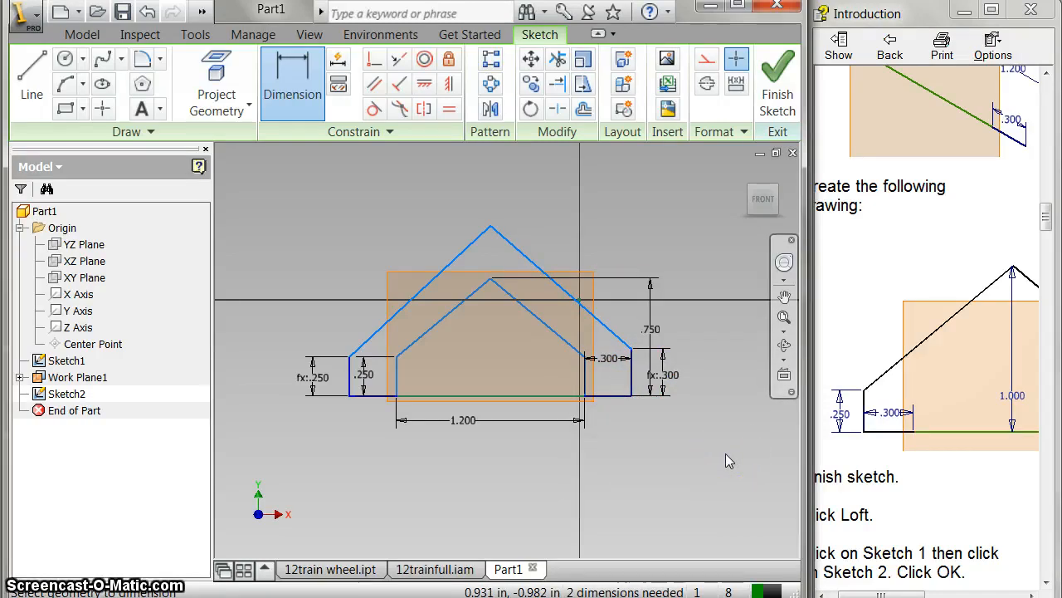
Step: Apply an Equal constraint between the two sloping roof lines of the larger house outline
{"action": "left_click", "coordinate": [444, 264]}
{"action": "left_click", "coordinate": [448, 111]}
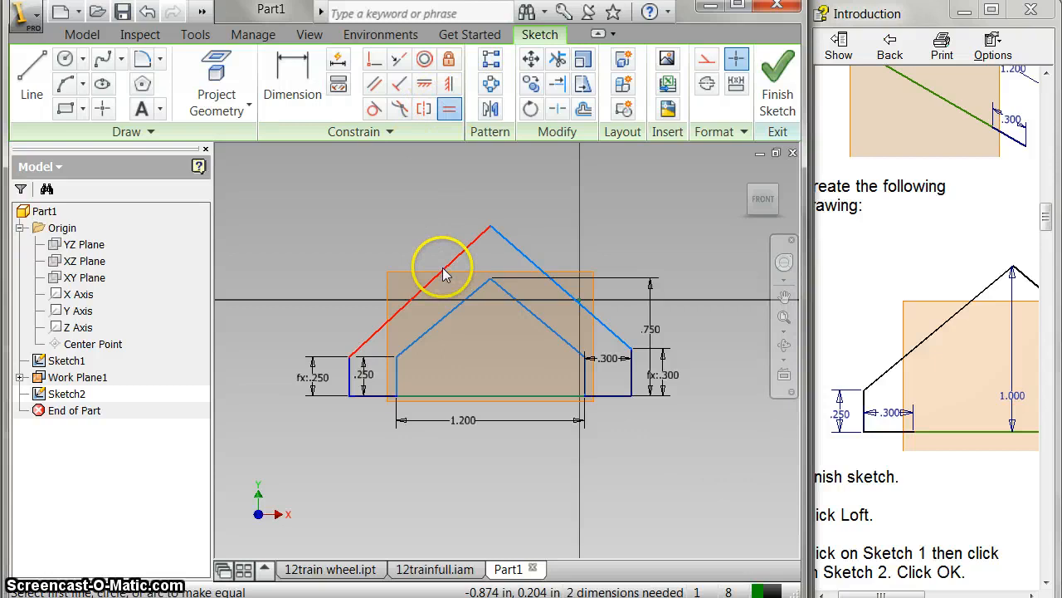
{"action": "left_click", "coordinate": [443, 267]}
{"action": "left_click", "coordinate": [525, 264]}
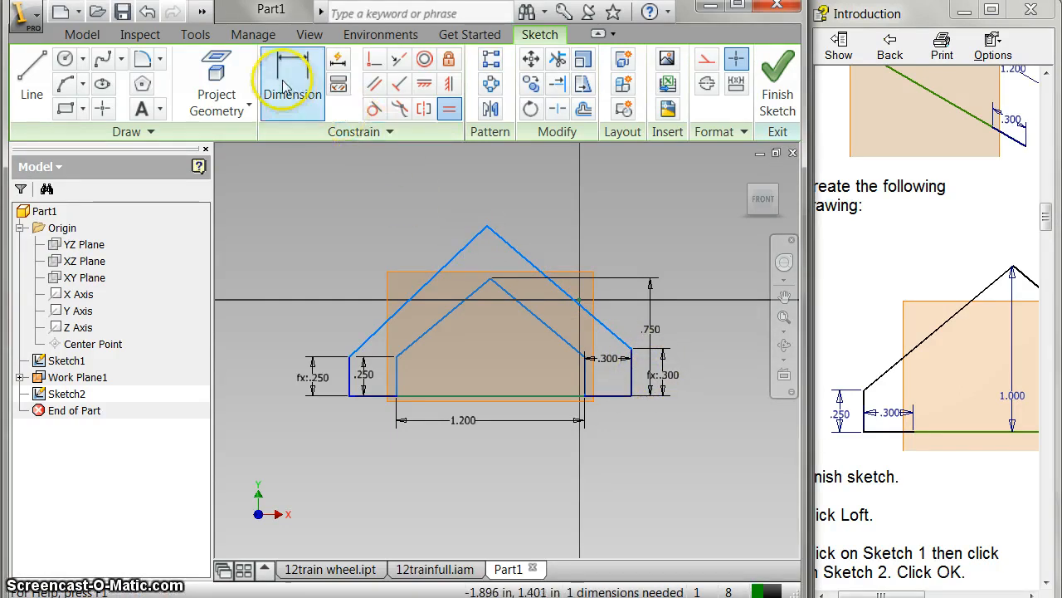
{"action": "right_click", "coordinate": [547, 467]}
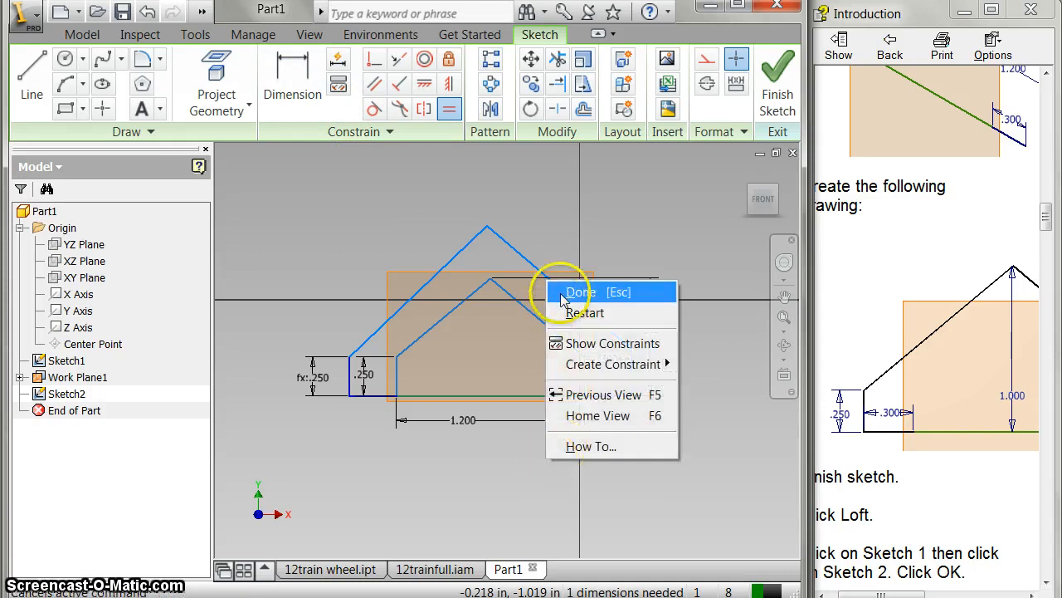
{"action": "left_click", "coordinate": [560, 291]}
Step: Set the height of the larger outline's right side to .250 in and finish the sketch
{"action": "double_click", "coordinate": [669, 384]}
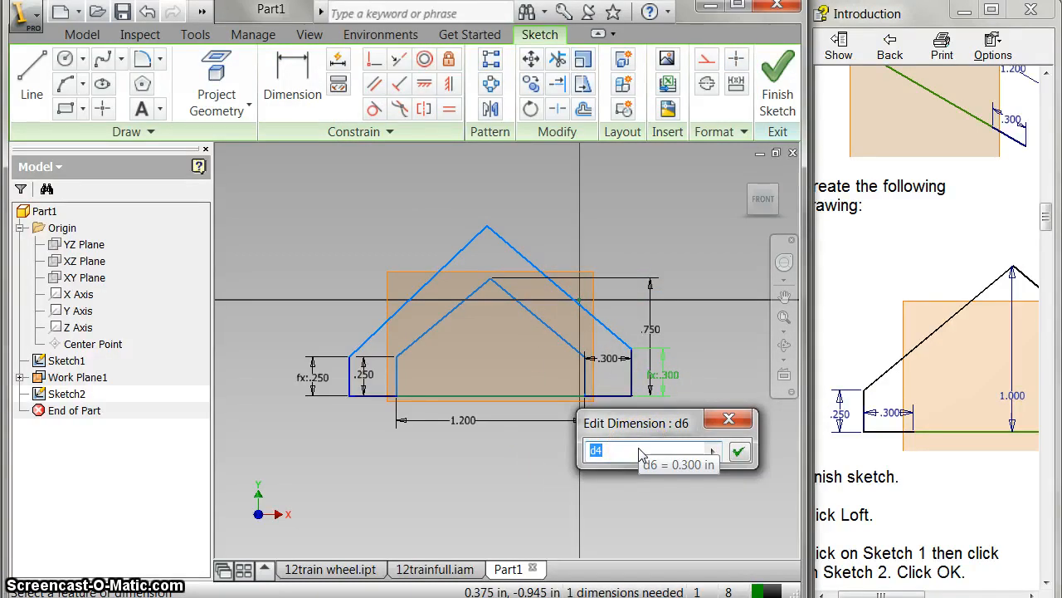
{"action": "key", "text": "Return"}
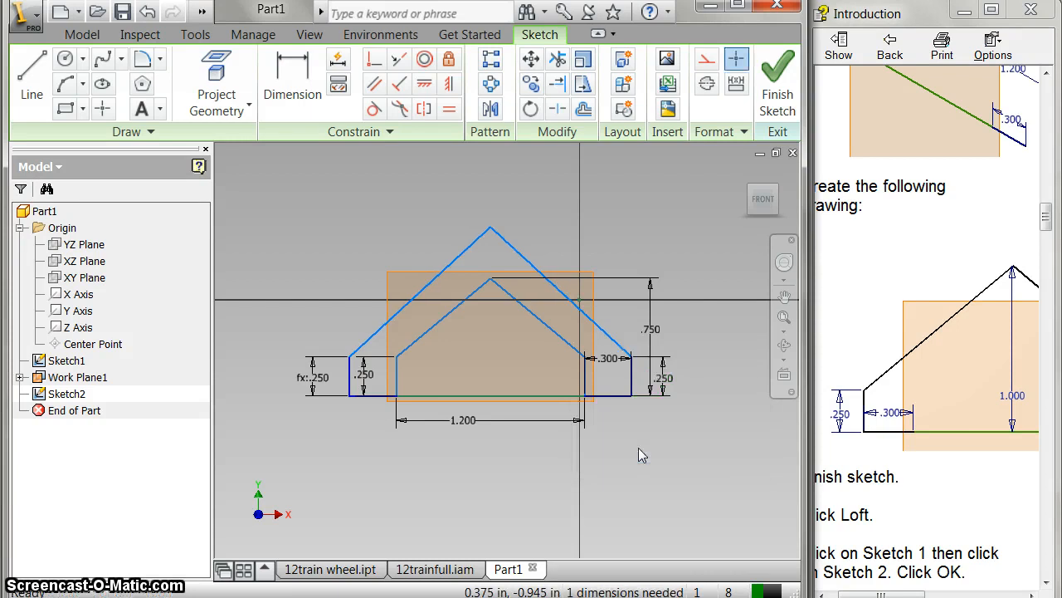
{"action": "left_click", "coordinate": [944, 502]}
{"action": "scroll", "coordinate": [933, 496], "scroll_direction": "down", "scroll_amount": 3}
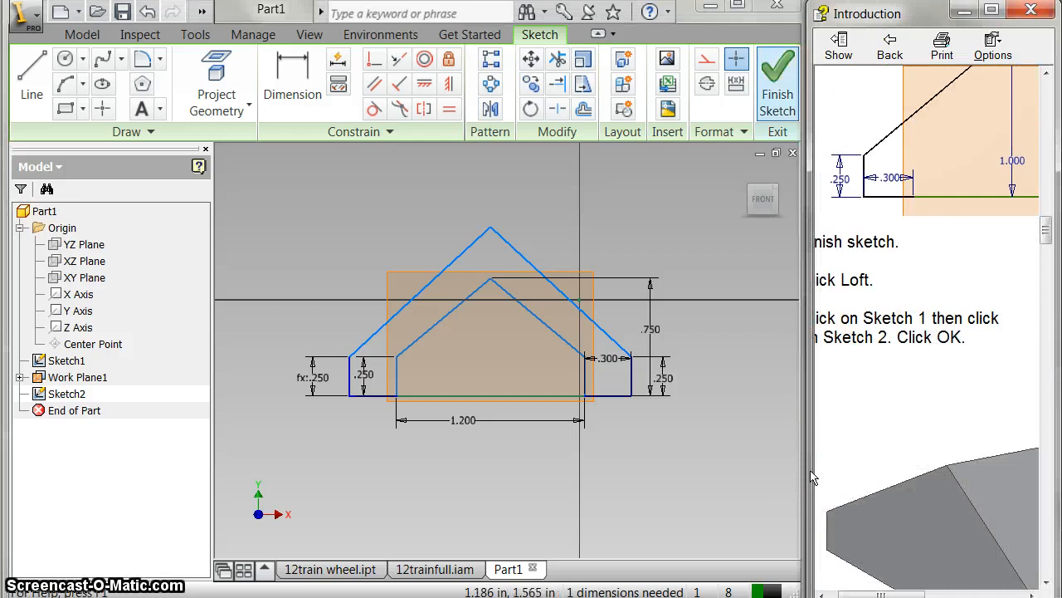
{"action": "left_click", "coordinate": [776, 66]}
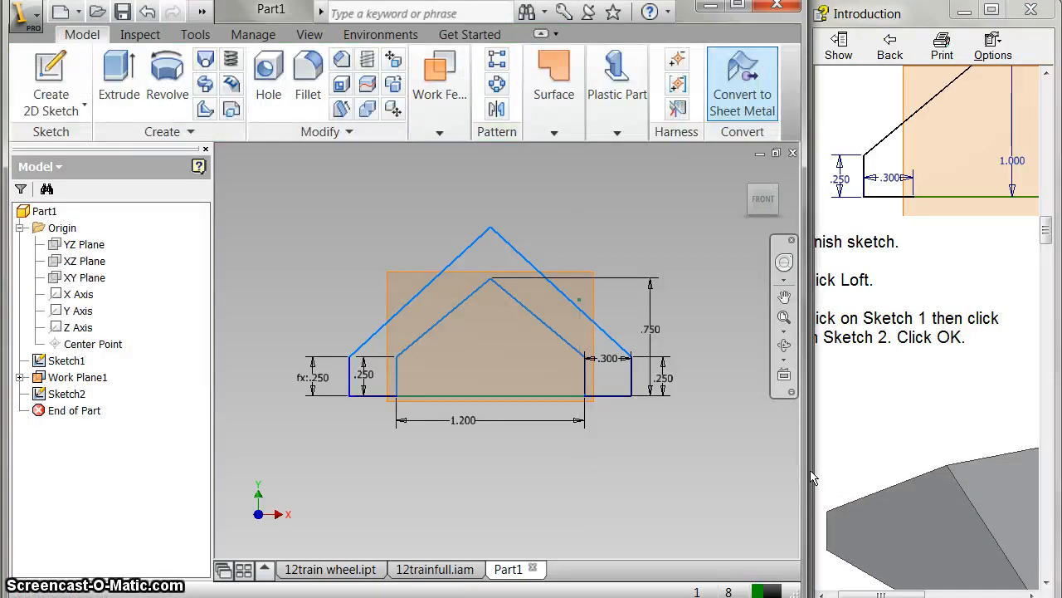
Step: Loft a solid between the smaller house profile in Sketch1 and the larger one in Sketch2
{"action": "left_click", "coordinate": [745, 173]}
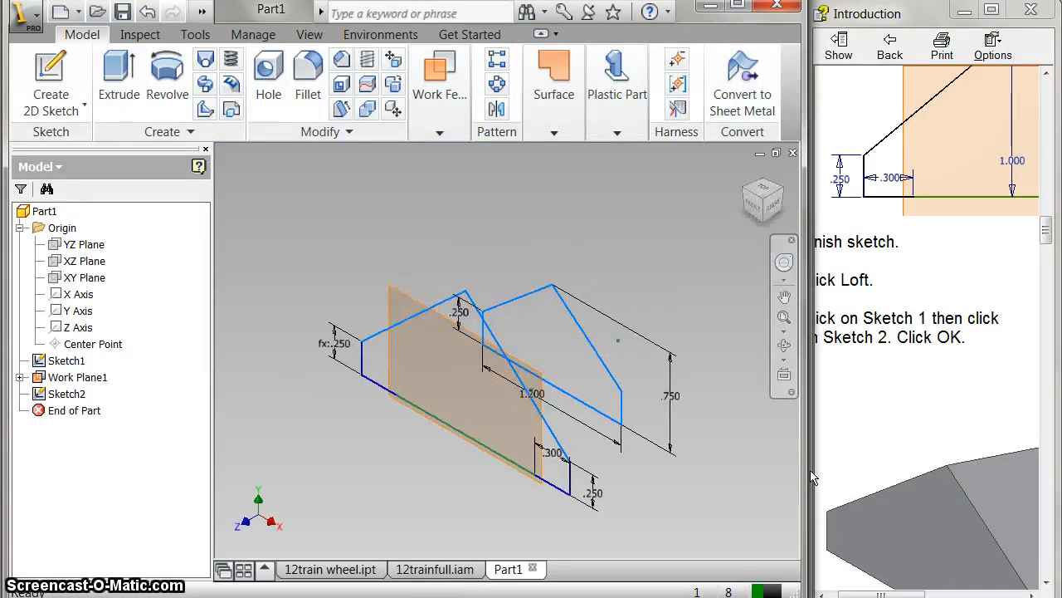
{"action": "left_click", "coordinate": [206, 66]}
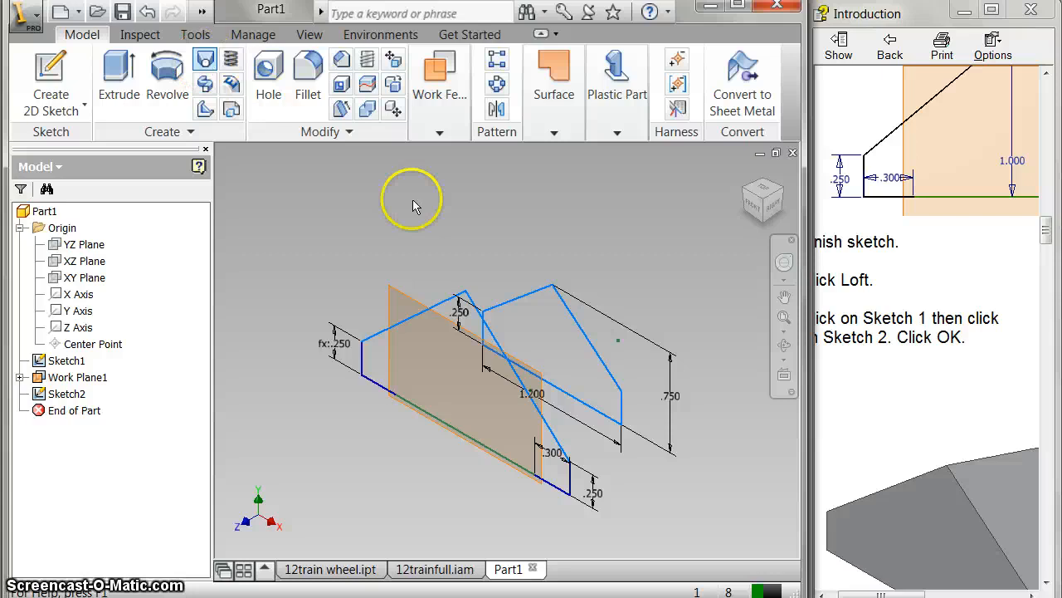
{"action": "left_click", "coordinate": [543, 298]}
{"action": "left_click", "coordinate": [517, 376]}
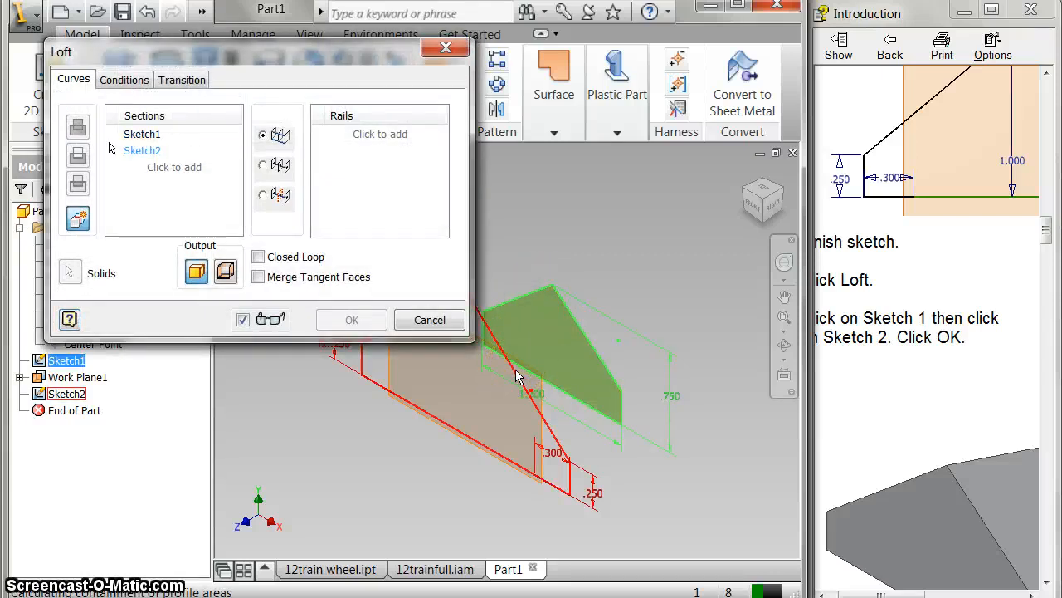
{"action": "left_click", "coordinate": [375, 323]}
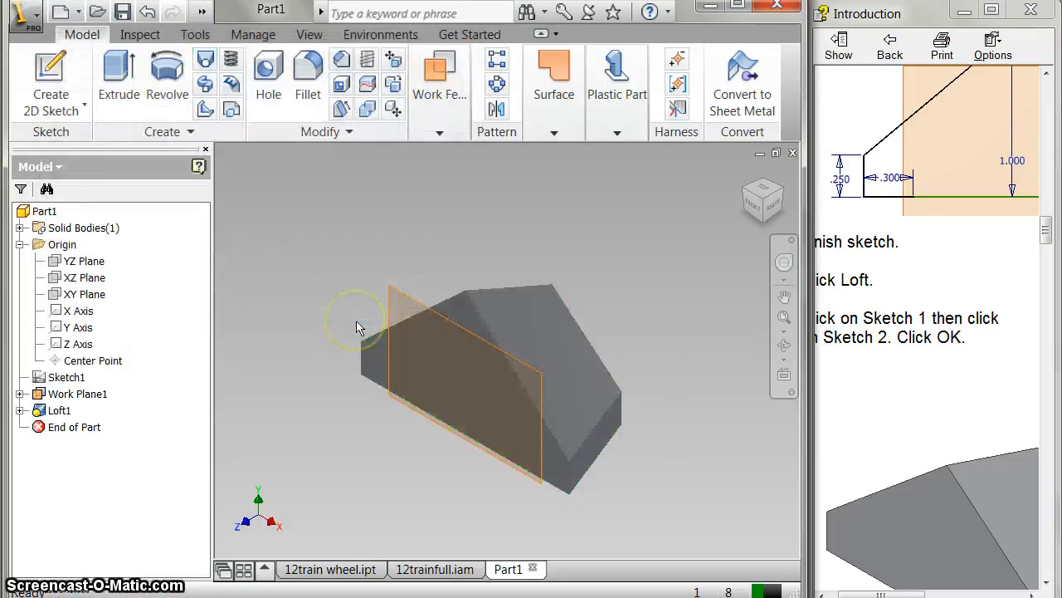
Step: Hide the offset work plane, Work Plane1
{"action": "left_click", "coordinate": [78, 397]}
{"action": "right_click", "coordinate": [81, 400]}
{"action": "left_click", "coordinate": [96, 353]}
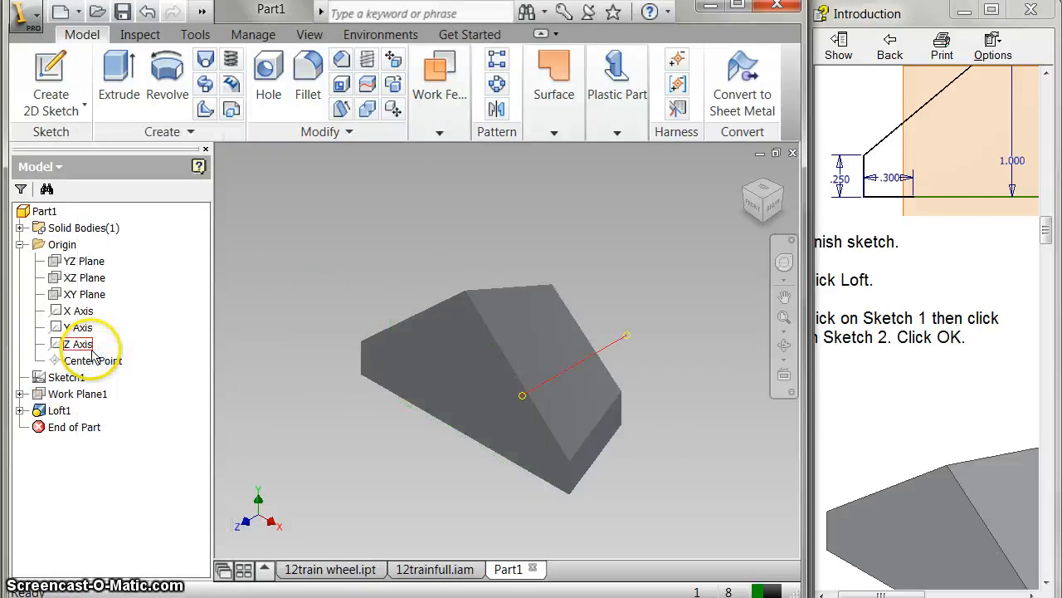
Step: Shell the lofted solid to a .05 in thickness, removing its larger house-shaped face
{"action": "scroll", "coordinate": [929, 404], "scroll_direction": "down", "scroll_amount": 3}
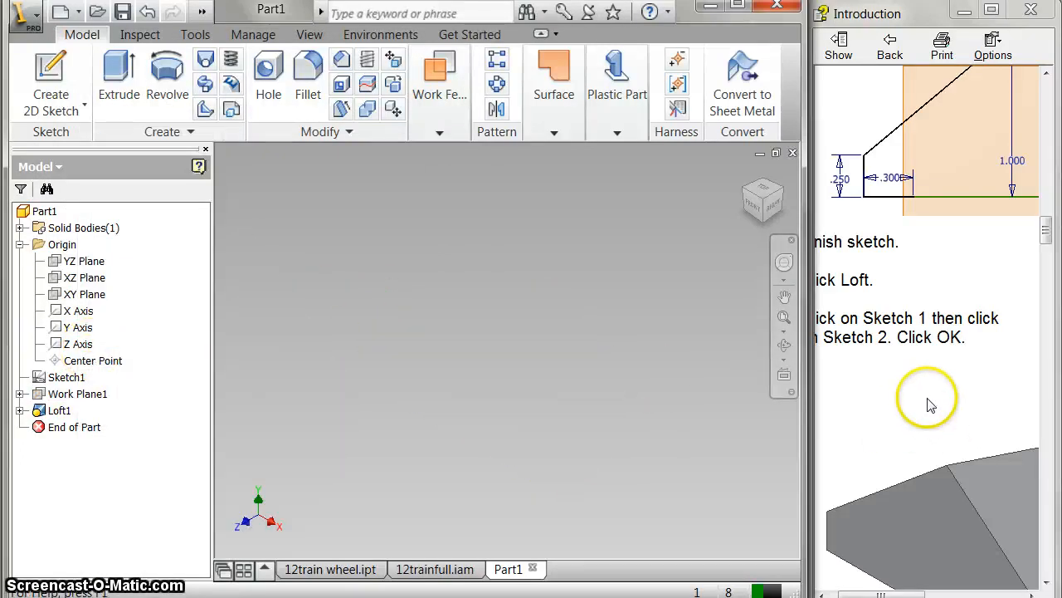
{"action": "scroll", "coordinate": [929, 404], "scroll_direction": "up", "scroll_amount": 2}
{"action": "scroll", "coordinate": [925, 409], "scroll_direction": "up", "scroll_amount": 2}
{"action": "left_click", "coordinate": [916, 412]}
{"action": "scroll", "coordinate": [915, 413], "scroll_direction": "down", "scroll_amount": 5}
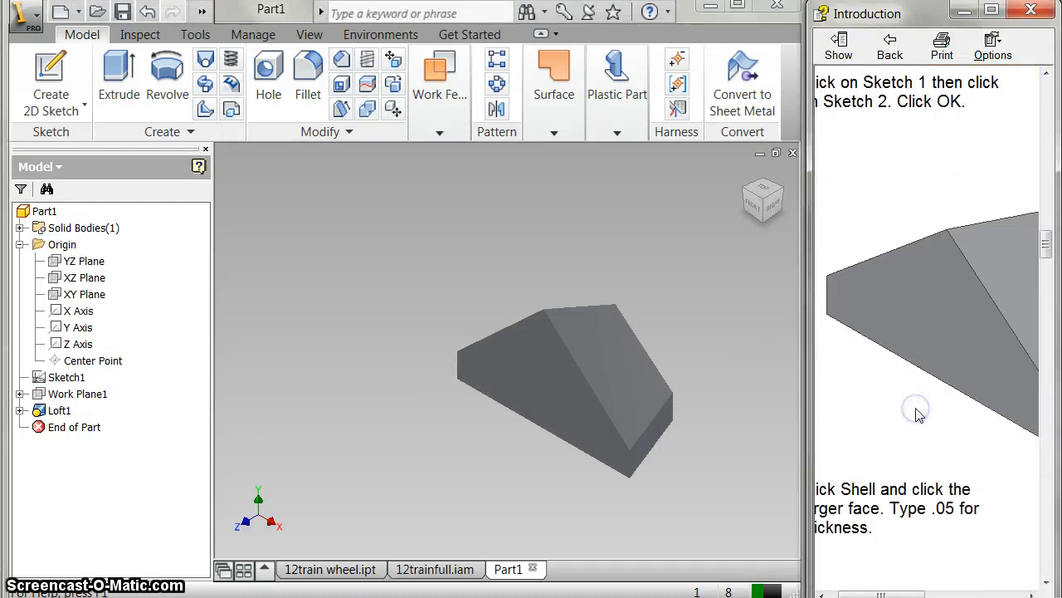
{"action": "scroll", "coordinate": [913, 411], "scroll_direction": "down", "scroll_amount": 2}
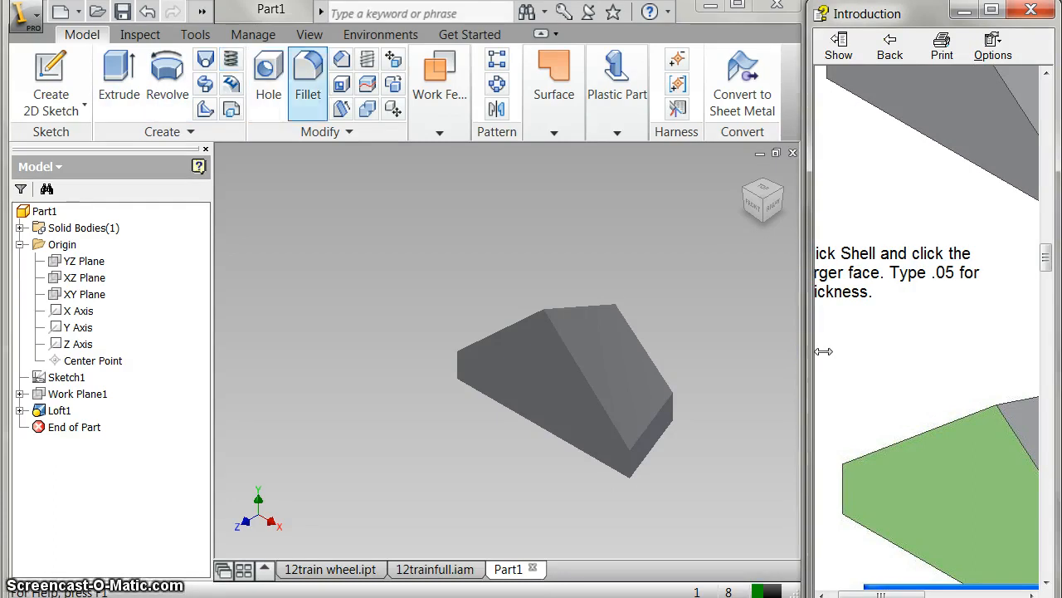
{"action": "left_click", "coordinate": [341, 84]}
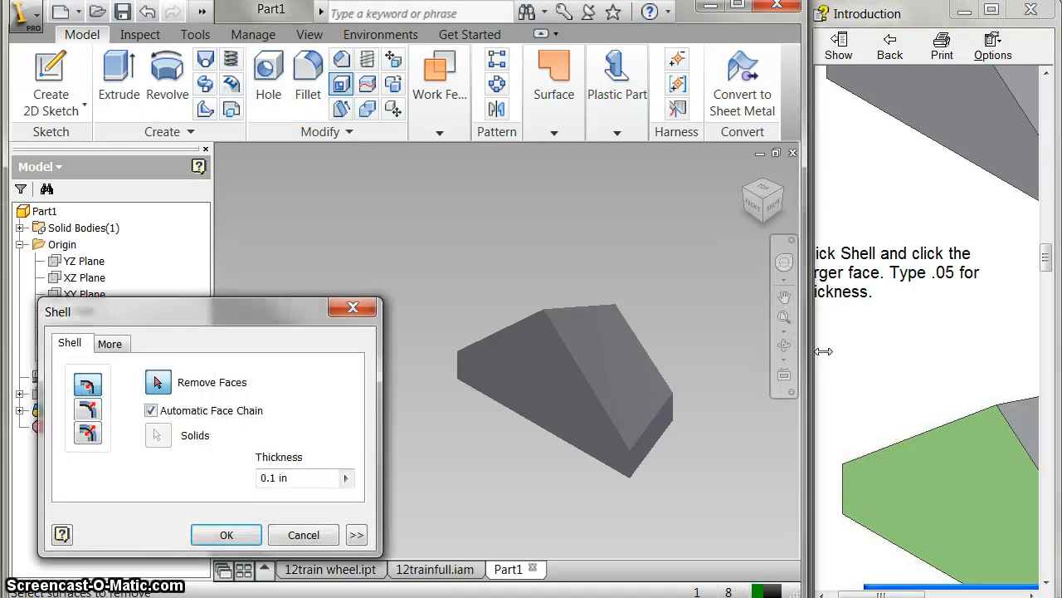
{"action": "left_click", "coordinate": [282, 478]}
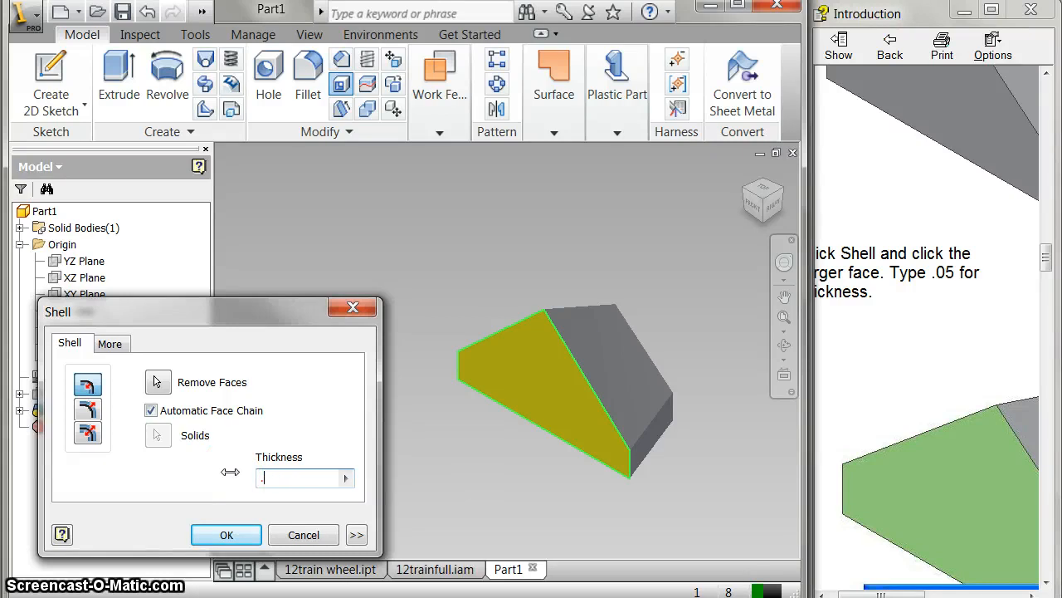
{"action": "type", "text": ".05"}
{"action": "left_click", "coordinate": [229, 533]}
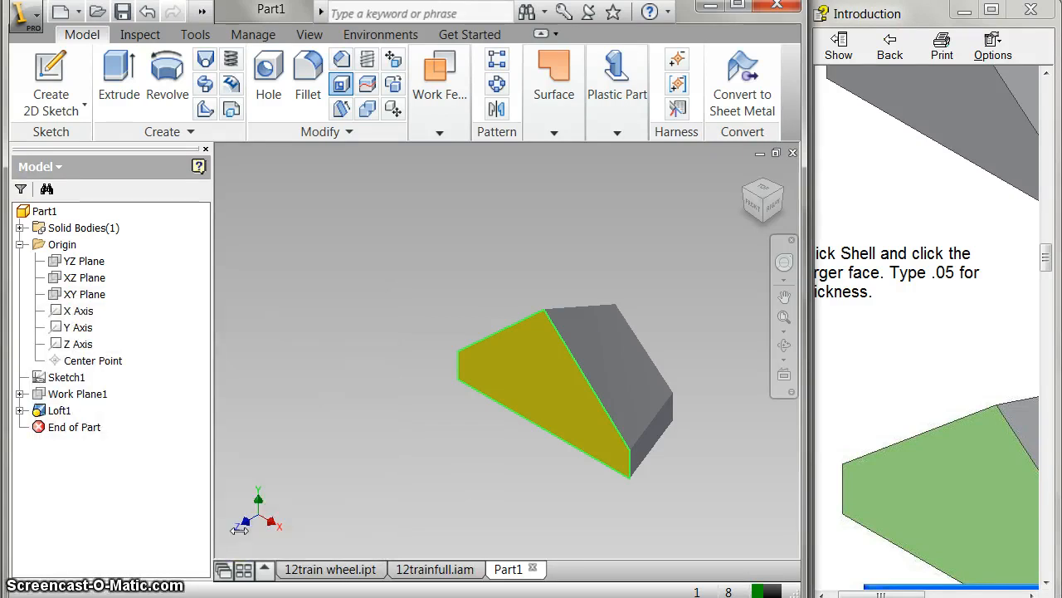
{"action": "left_click", "coordinate": [318, 438]}
Step: Examine the slanted faces and read the help instructions for the offset cutouts and the three-circle sketch on the back
{"action": "left_click", "coordinate": [924, 450]}
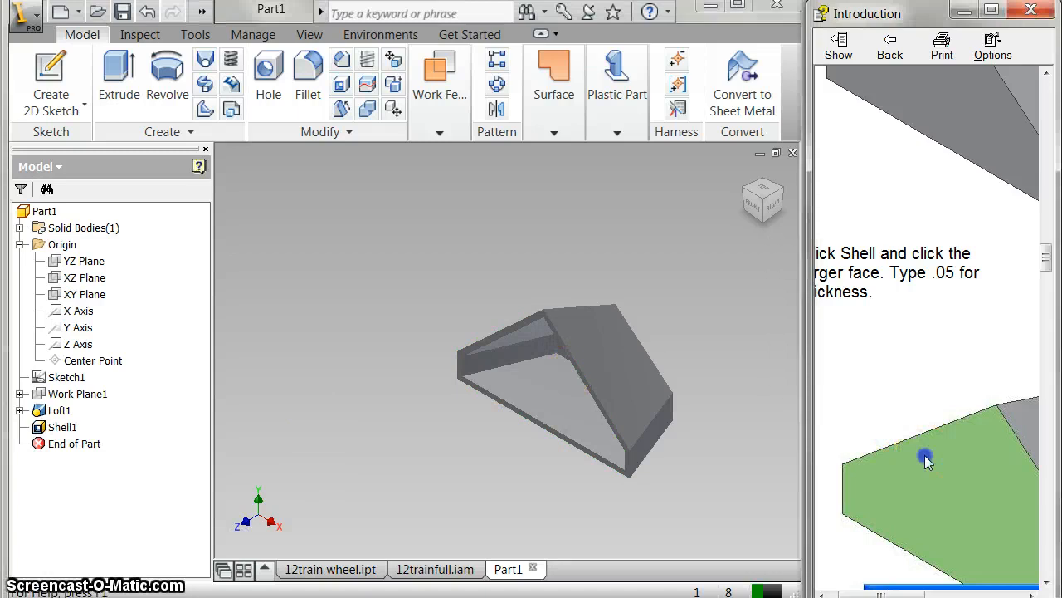
{"action": "scroll", "coordinate": [927, 457], "scroll_direction": "down", "scroll_amount": 5}
{"action": "scroll", "coordinate": [926, 459], "scroll_direction": "down", "scroll_amount": 6}
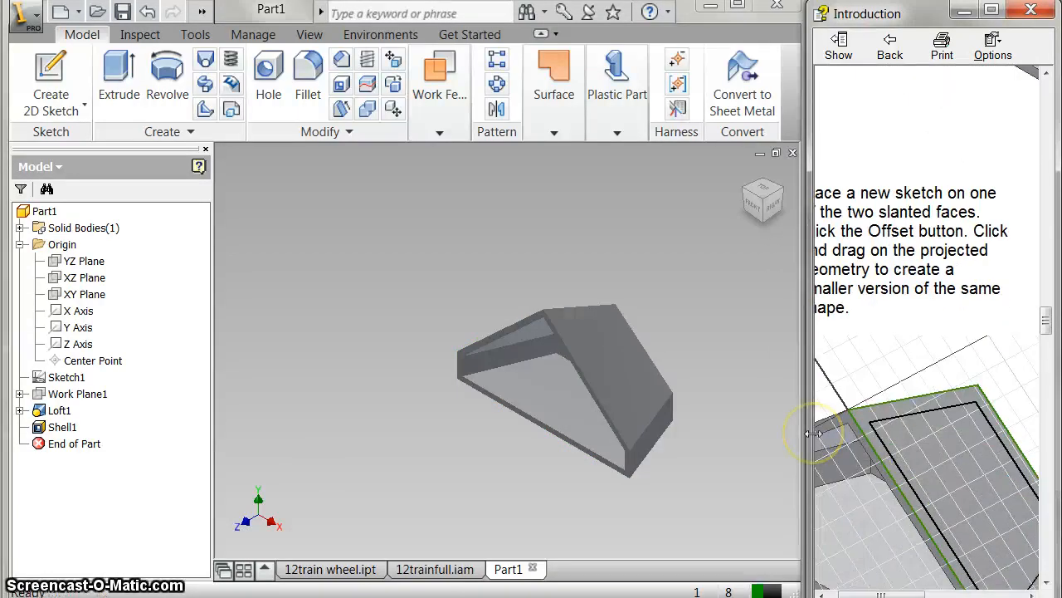
{"action": "left_click_drag", "start_coordinate": [763, 212], "coordinate": [747, 215]}
{"action": "key", "text": "s"}
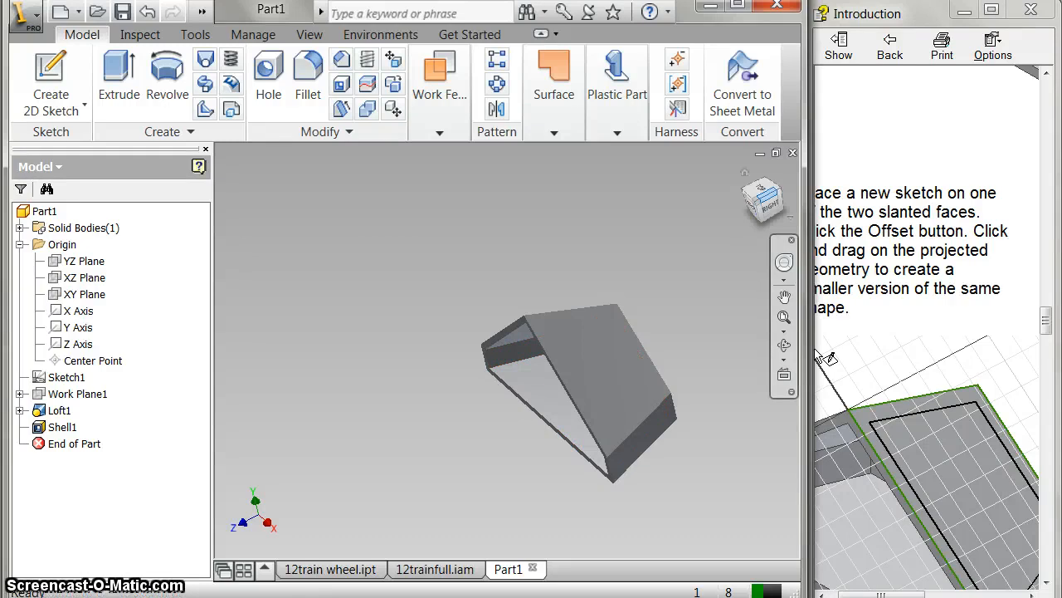
{"action": "mouse_move", "coordinate": [768, 197]}
{"action": "left_mouse_down"}
{"action": "mouse_move", "coordinate": [316, 206]}
{"action": "mouse_move", "coordinate": [298, 238]}
{"action": "mouse_move", "coordinate": [763, 190]}
{"action": "mouse_move", "coordinate": [644, 194]}
{"action": "mouse_move", "coordinate": [732, 182]}
{"action": "left_mouse_up"}
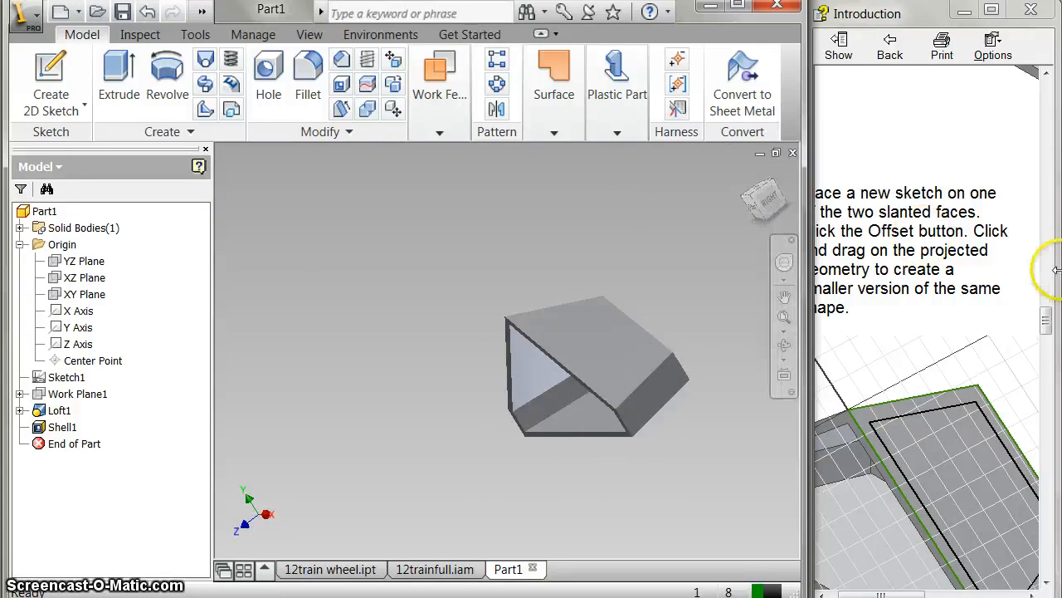
{"action": "left_click", "coordinate": [960, 285]}
{"action": "scroll", "coordinate": [955, 289], "scroll_direction": "down", "scroll_amount": 15}
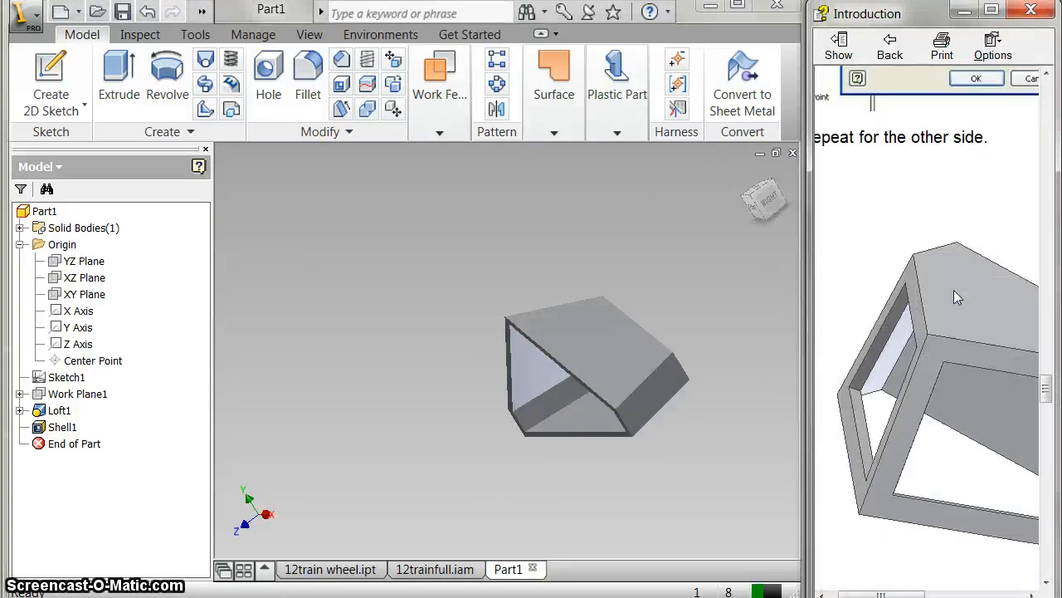
{"action": "scroll", "coordinate": [953, 294], "scroll_direction": "down", "scroll_amount": 5}
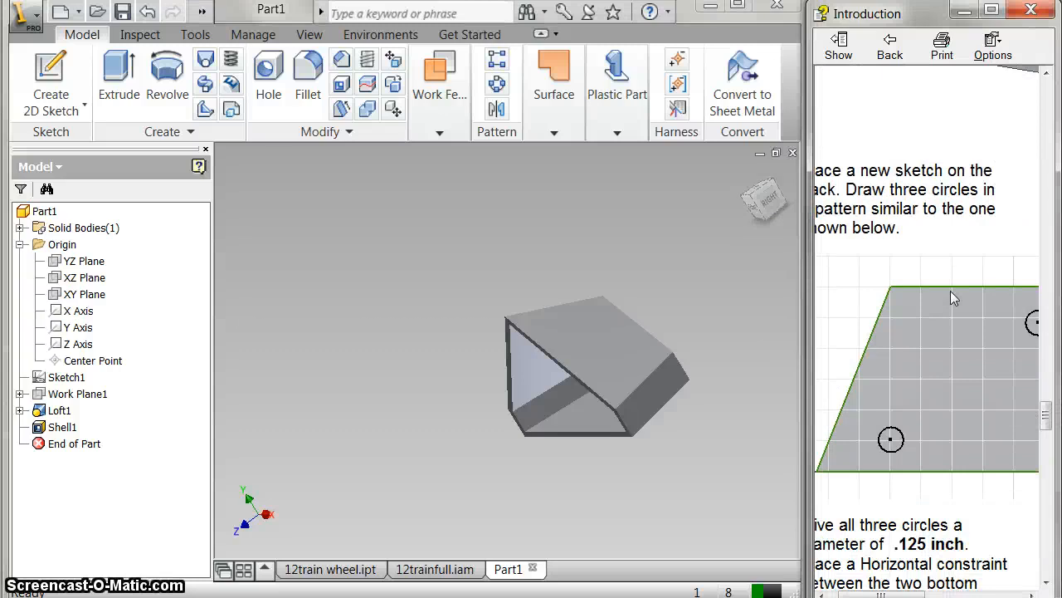
Step: Examine the part's trapezoidal back face and read the help instructions for dimensioning and extruding the three circles
{"action": "key", "text": "s"}
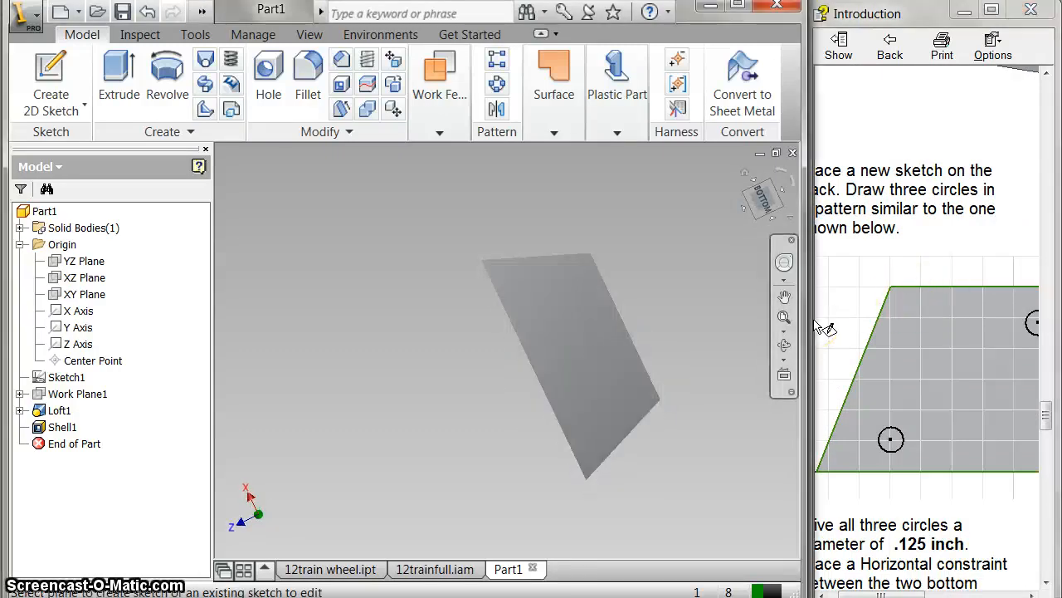
{"action": "left_click", "coordinate": [763, 199]}
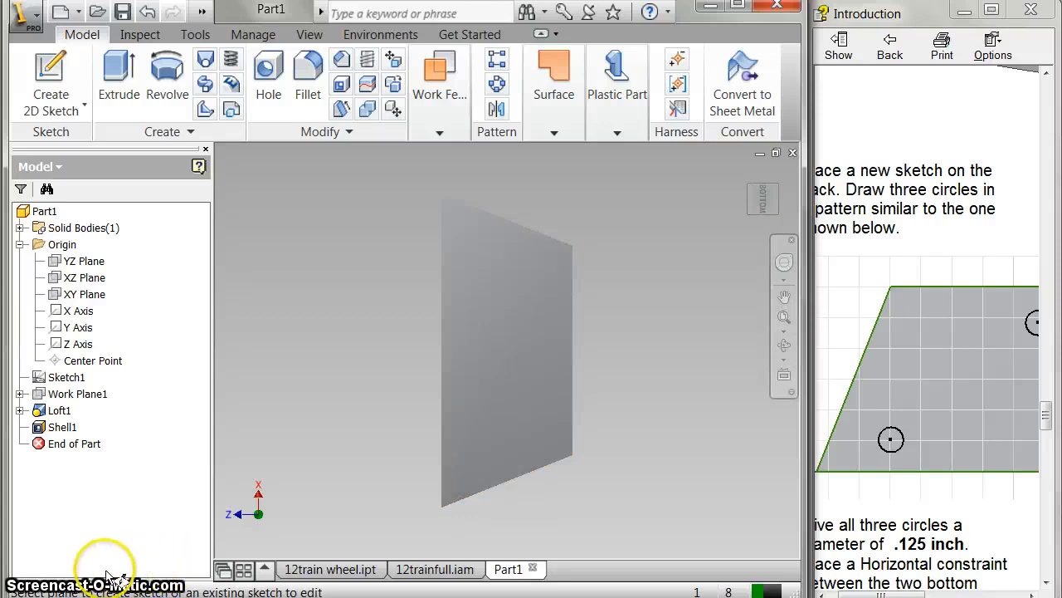
{"action": "middle_click_drag", "start_coordinate": [399, 274], "coordinate": [324, 440], "text": "shift"}
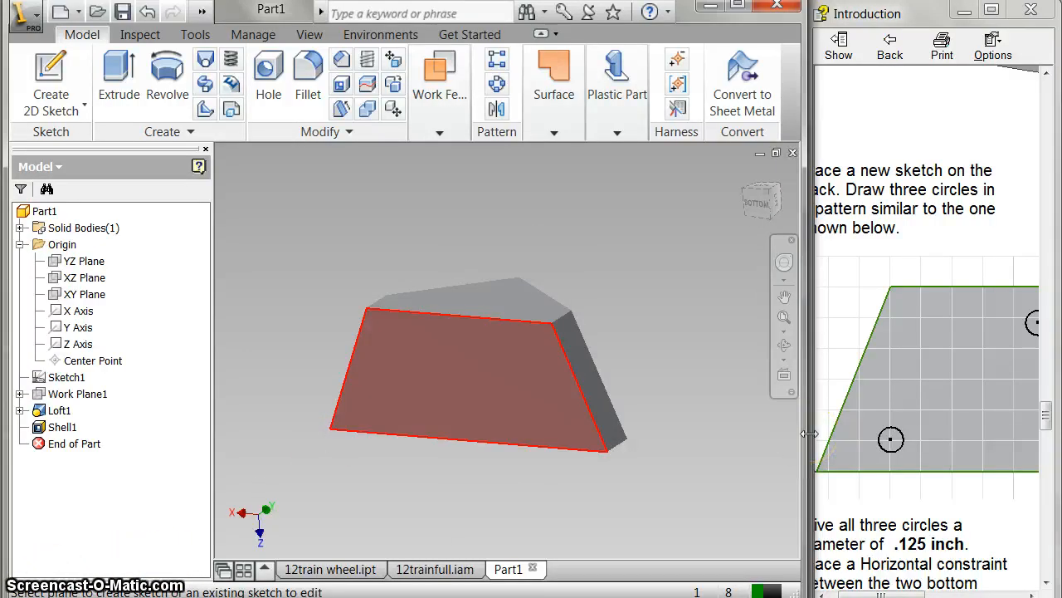
{"action": "left_click", "coordinate": [958, 403]}
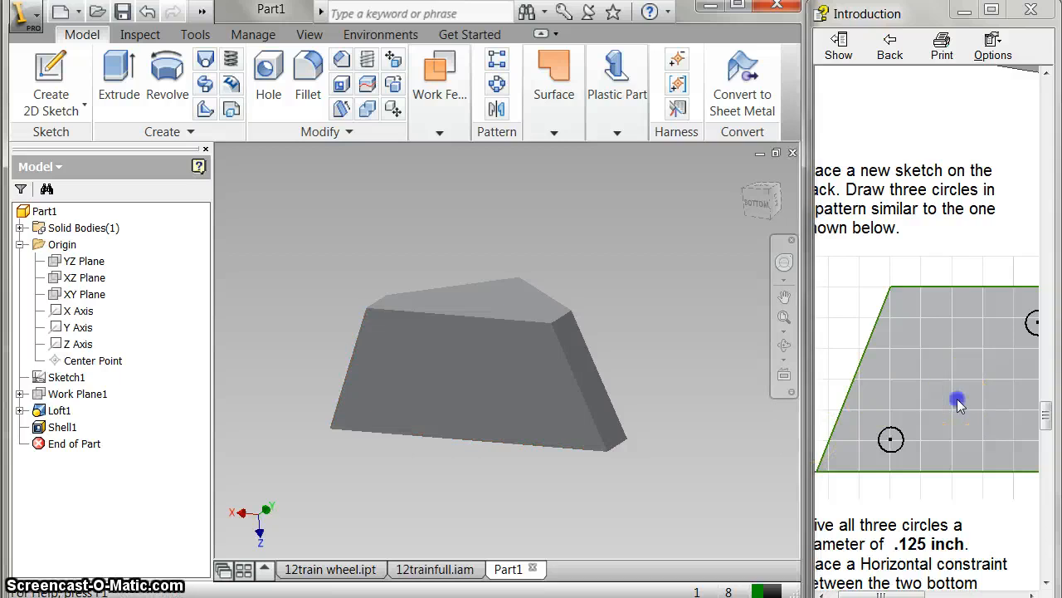
{"action": "scroll", "coordinate": [959, 402], "scroll_direction": "down", "scroll_amount": 7}
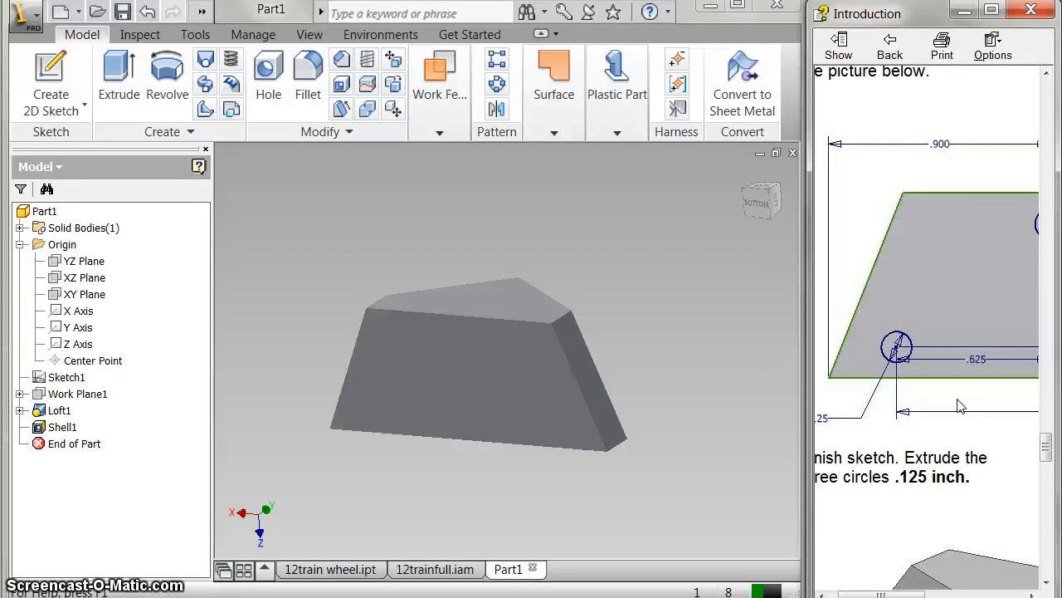
{"action": "scroll", "coordinate": [957, 398], "scroll_direction": "down", "scroll_amount": 4}
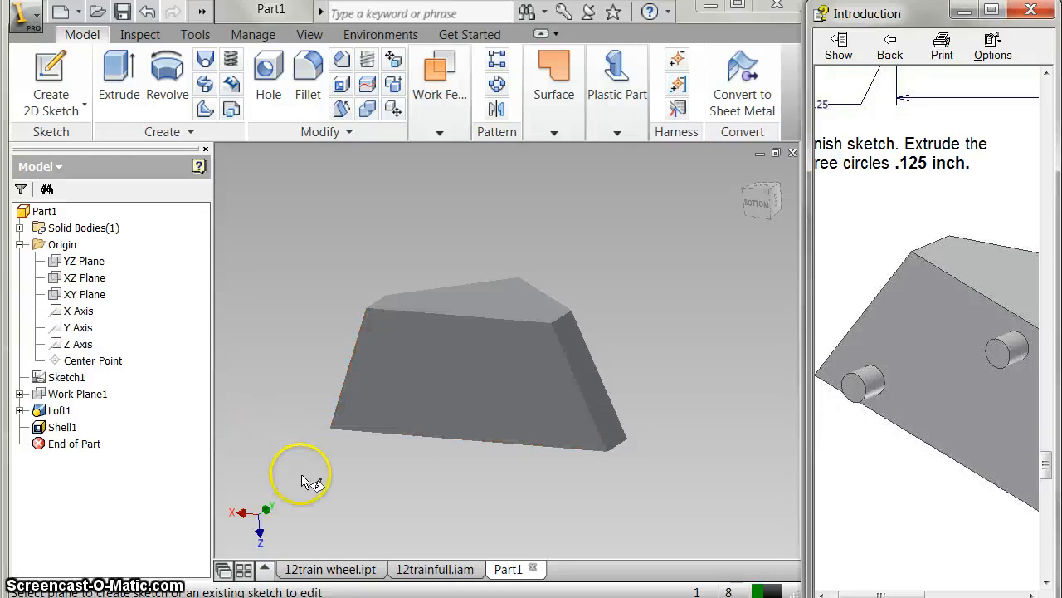
Step: Save the part as 12cow in the Train Project folder
{"action": "left_click", "coordinate": [123, 13]}
{"action": "type", "text": "1"}
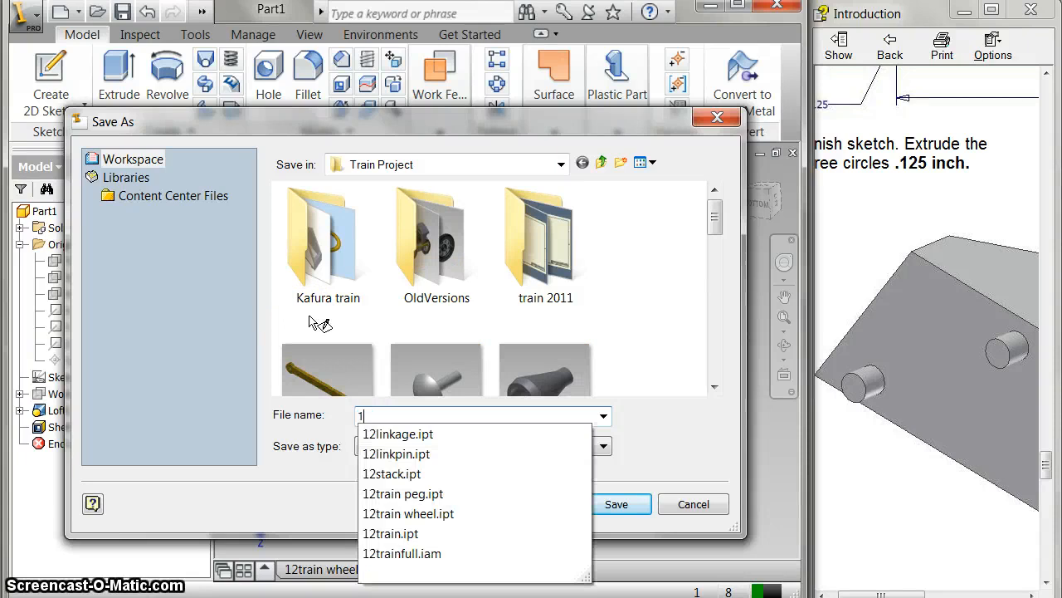
{"action": "type", "text": "2cow"}
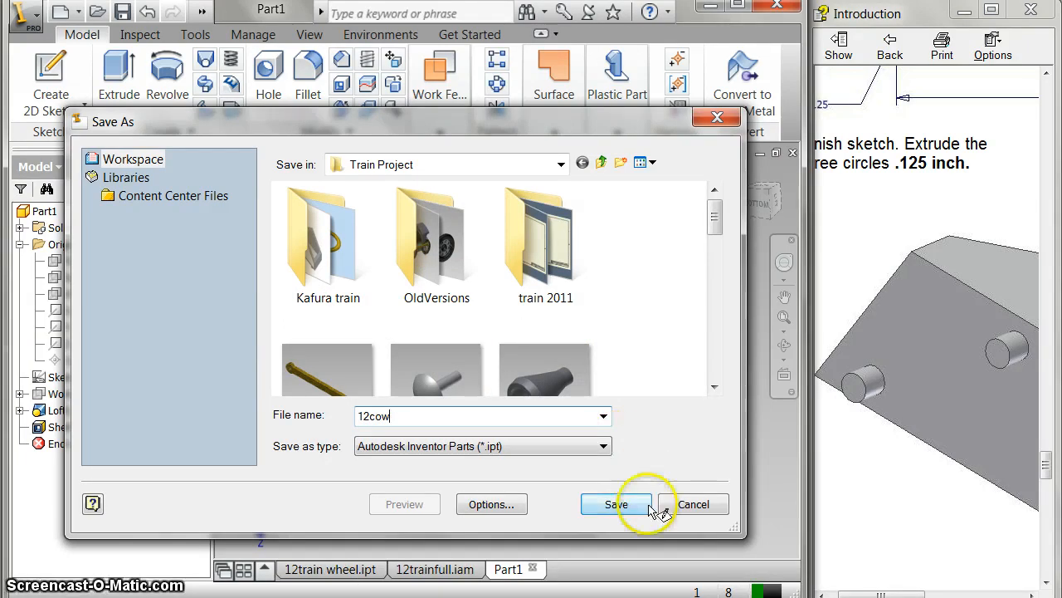
{"action": "left_click", "coordinate": [616, 504]}
Step: Place one instance of 12cow in the 12trainfull assembly and move it beside the locomotive, clear of the smokestack
{"action": "left_click", "coordinate": [419, 571]}
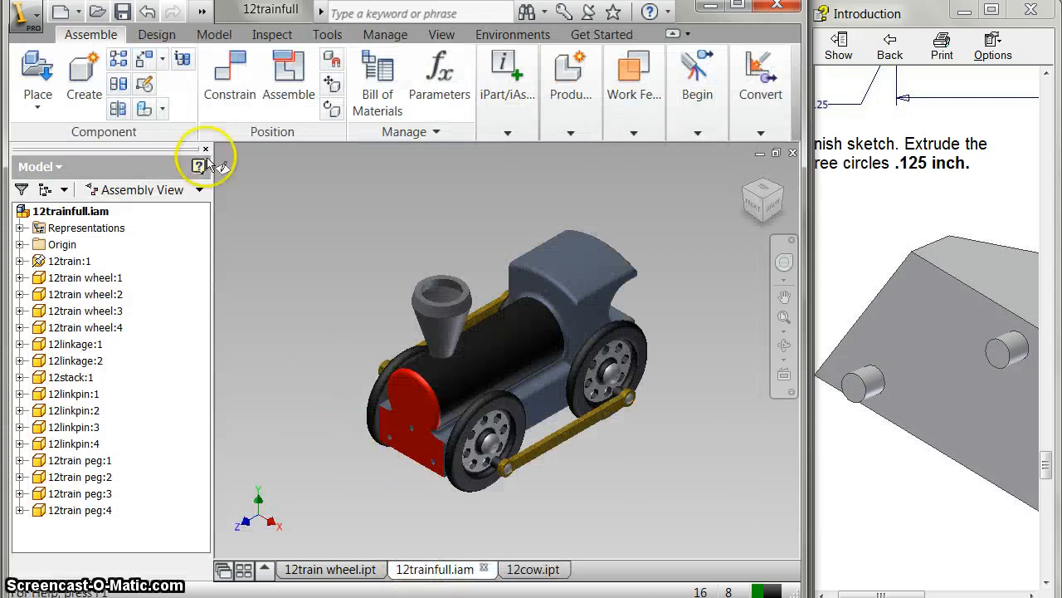
{"action": "left_click", "coordinate": [37, 71]}
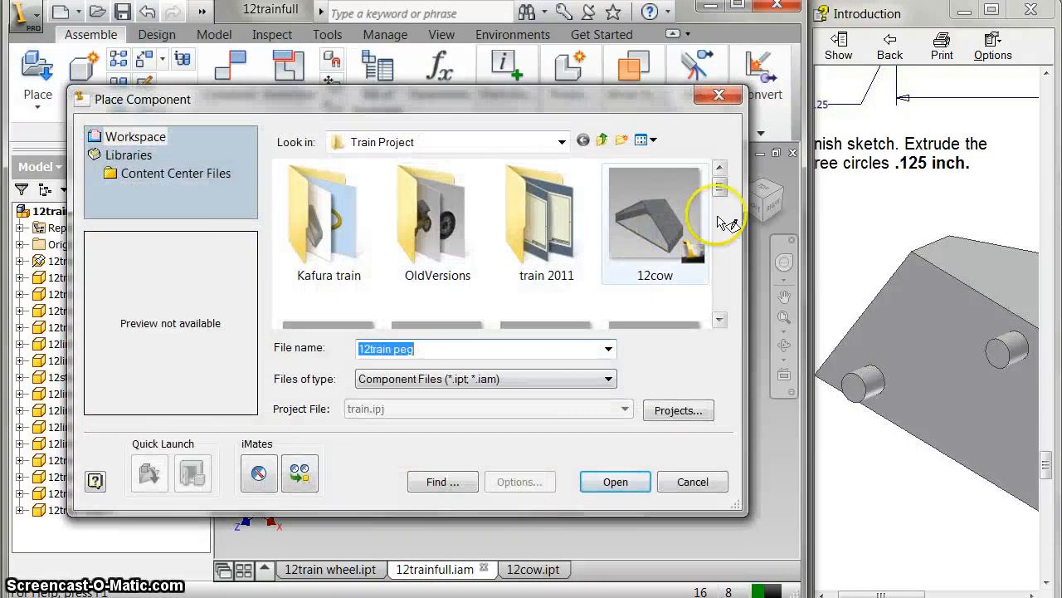
{"action": "double_click", "coordinate": [653, 229]}
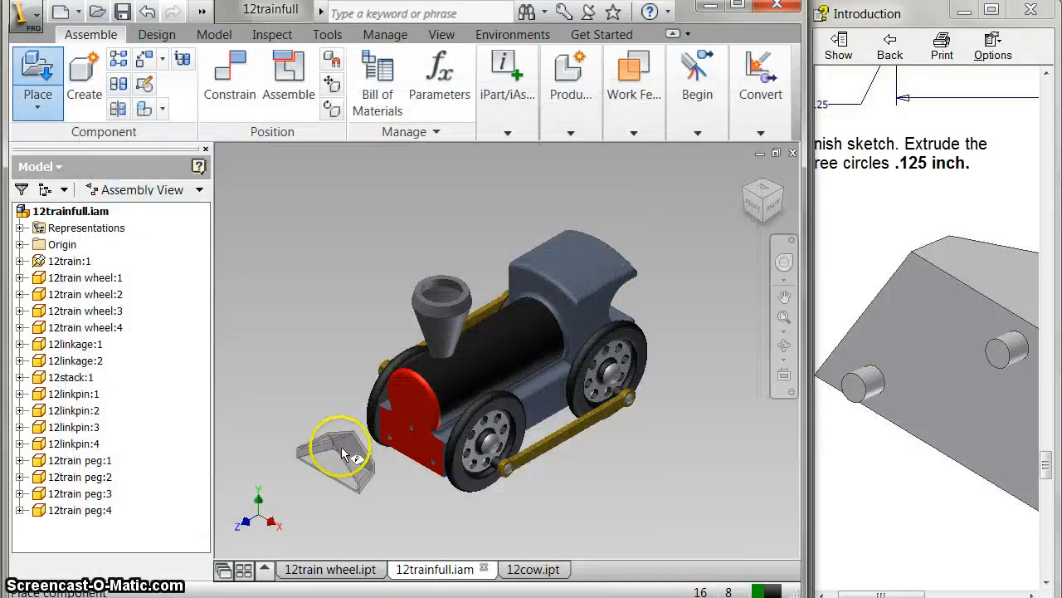
{"action": "left_click", "coordinate": [332, 438]}
{"action": "right_click", "coordinate": [305, 342]}
{"action": "left_click", "coordinate": [341, 348]}
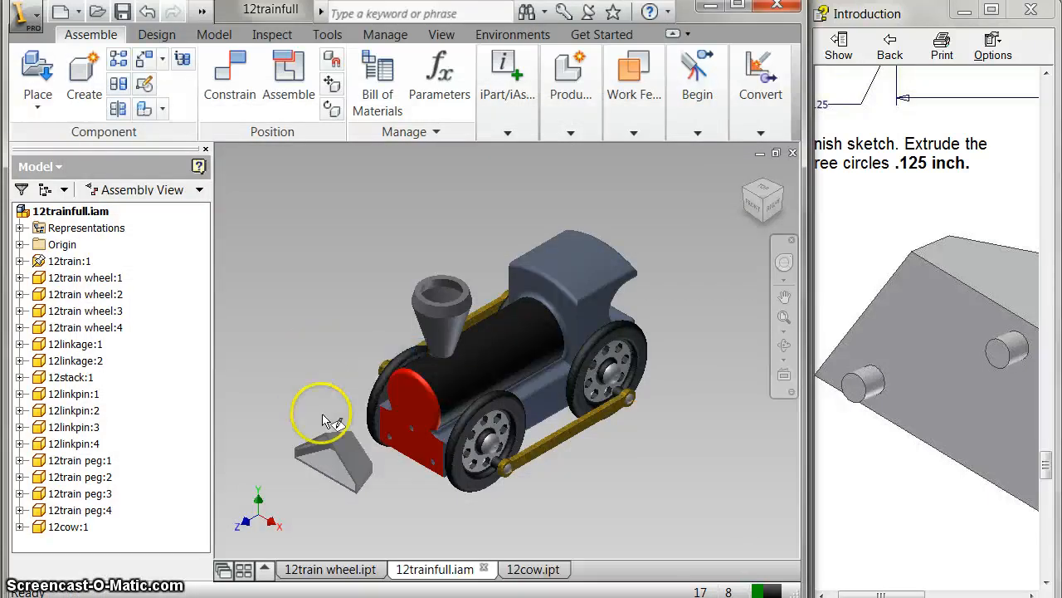
{"action": "left_click_drag", "start_coordinate": [332, 438], "coordinate": [296, 293]}
Step: Mate the back face of 12cow to the train's red front face with a 0.000 in offset
{"action": "left_click", "coordinate": [230, 83]}
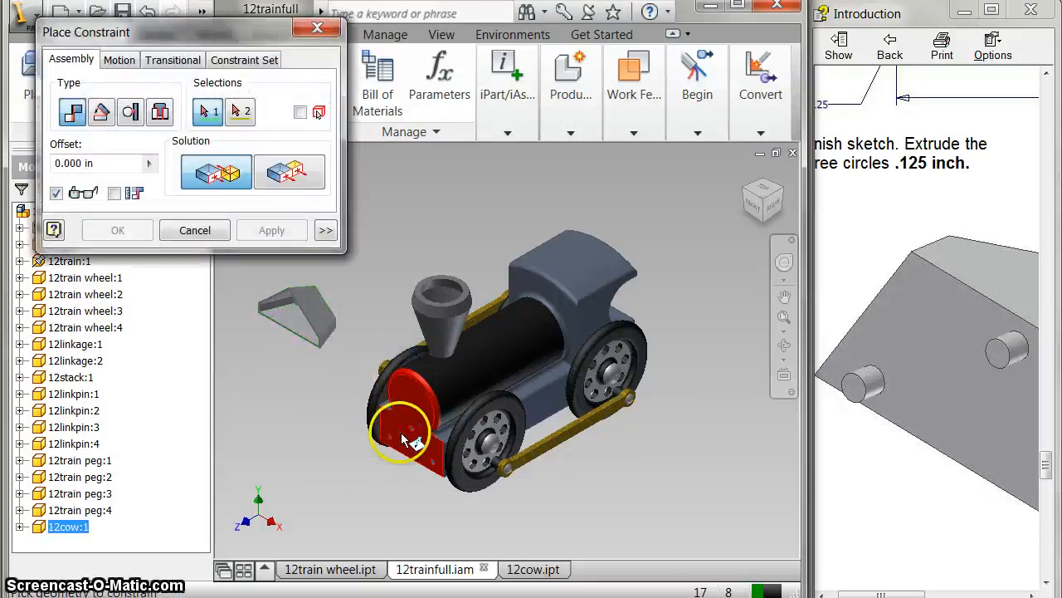
{"action": "left_click", "coordinate": [404, 436]}
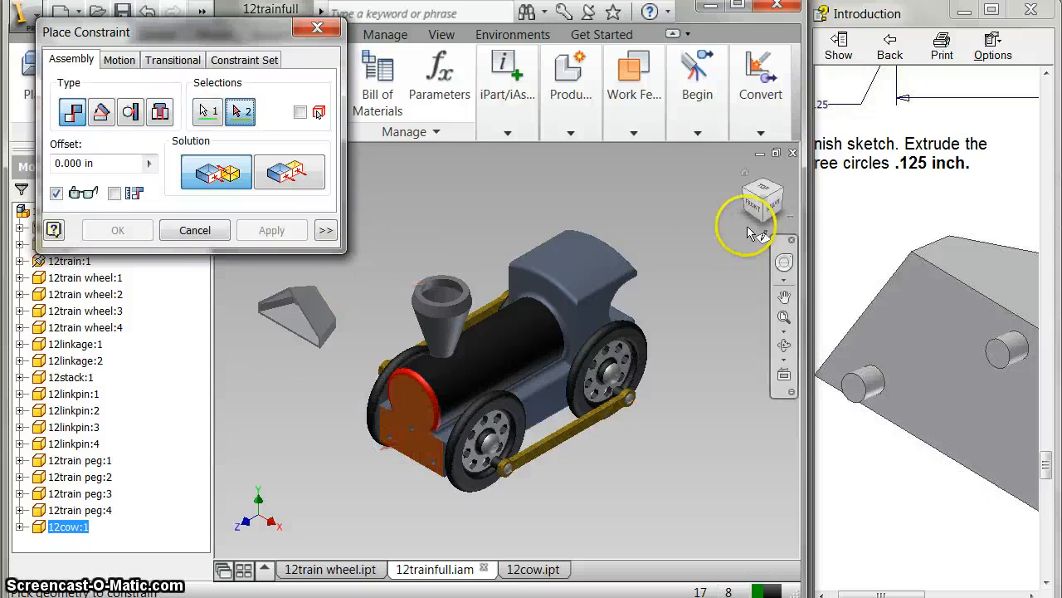
{"action": "left_click_drag", "start_coordinate": [770, 212], "coordinate": [647, 291]}
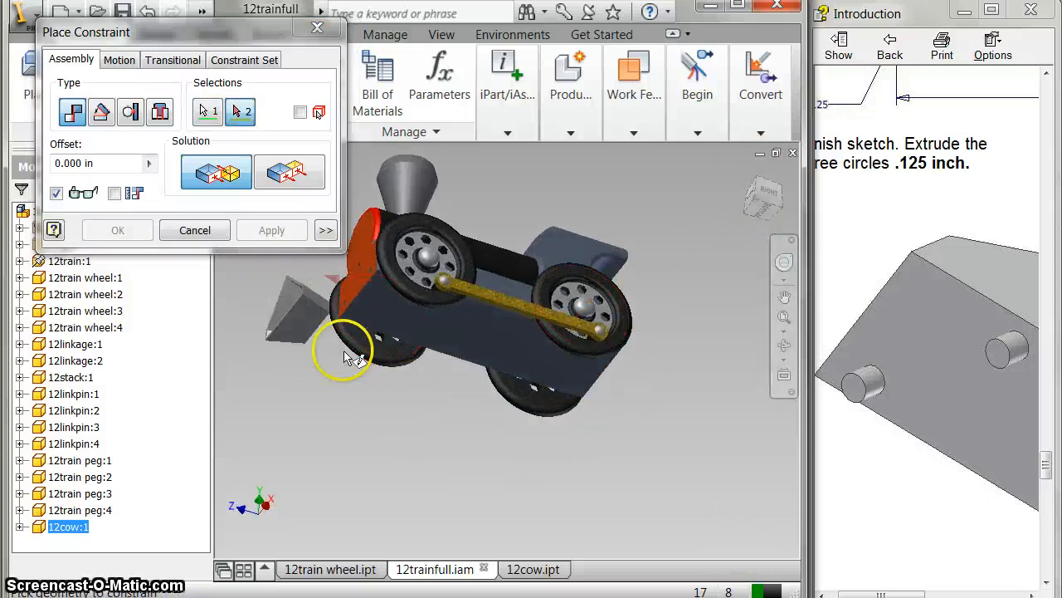
{"action": "left_click", "coordinate": [305, 322]}
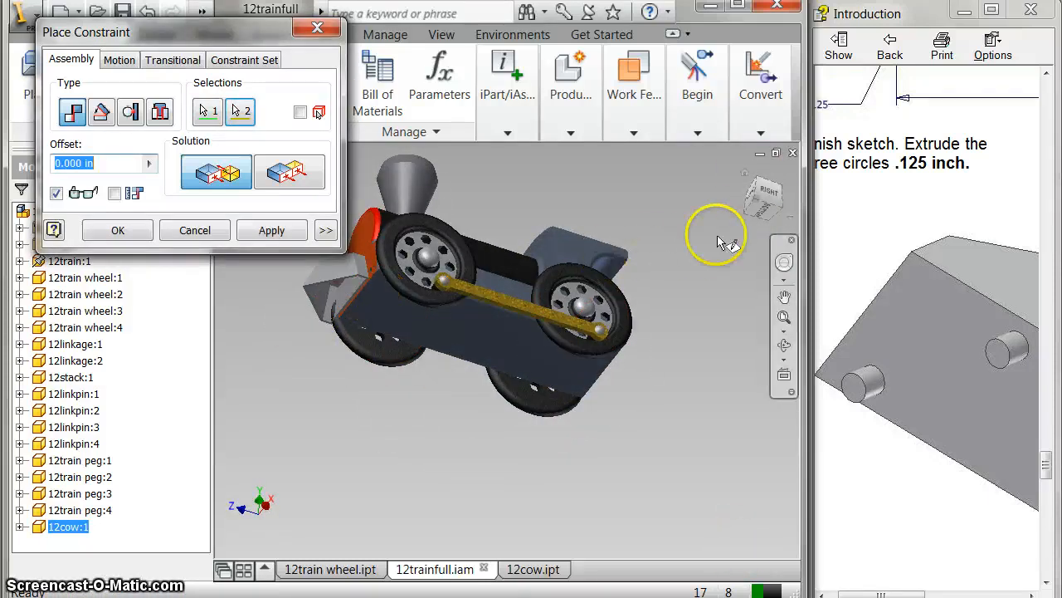
{"action": "left_click", "coordinate": [770, 203]}
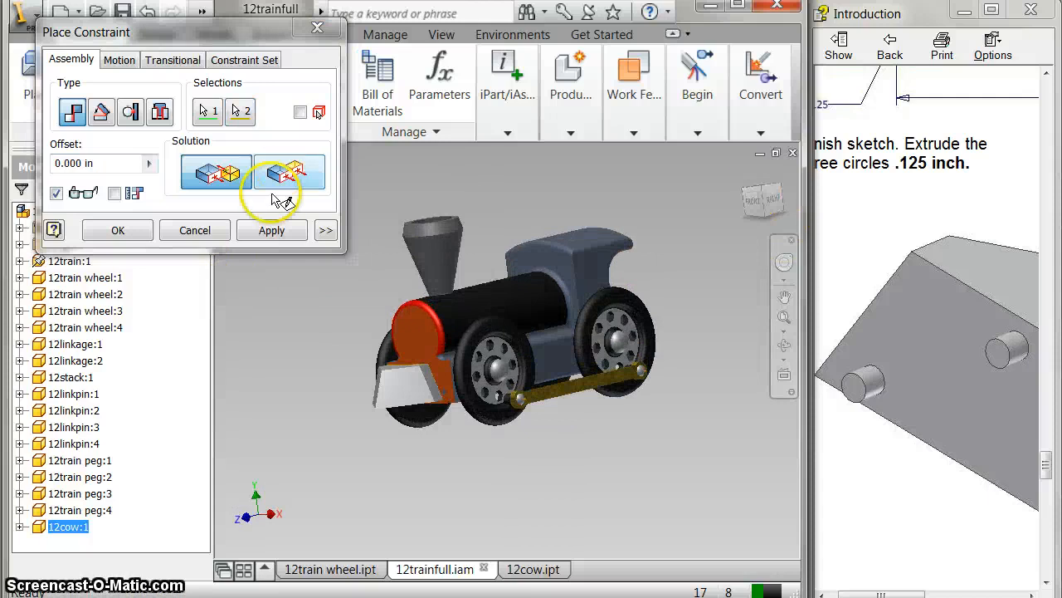
{"action": "left_click", "coordinate": [272, 230]}
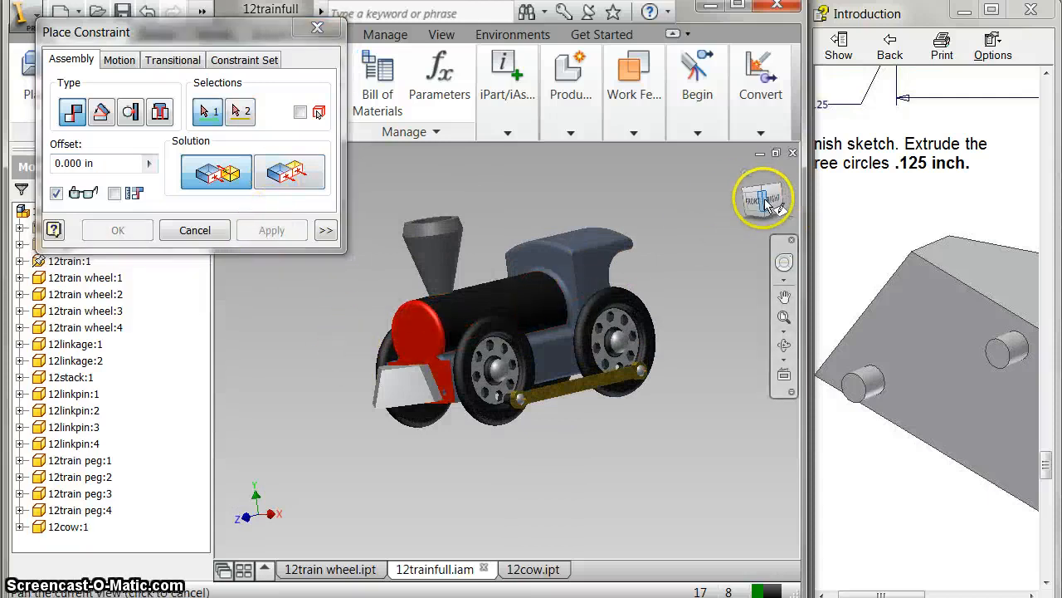
Step: Constrain the open rim of 12cow flush with the underside of the train body at a 0.000 in offset
{"action": "left_click_drag", "start_coordinate": [763, 190], "coordinate": [756, 156]}
{"action": "scroll", "coordinate": [371, 332], "scroll_direction": "up", "scroll_amount": 5}
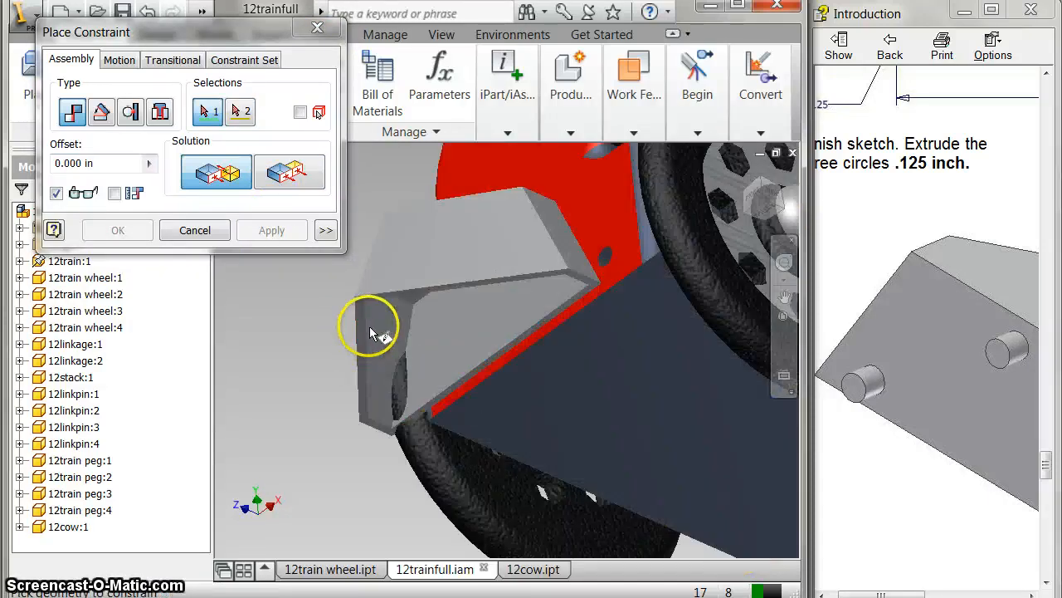
{"action": "left_click", "coordinate": [286, 172]}
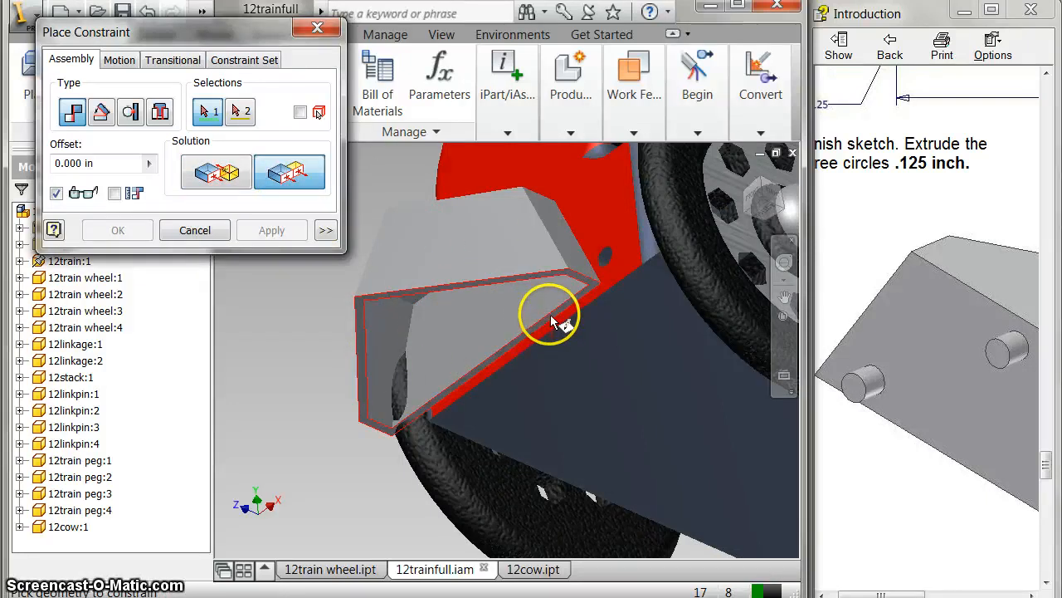
{"action": "scroll", "coordinate": [553, 317], "scroll_direction": "up", "scroll_amount": 3}
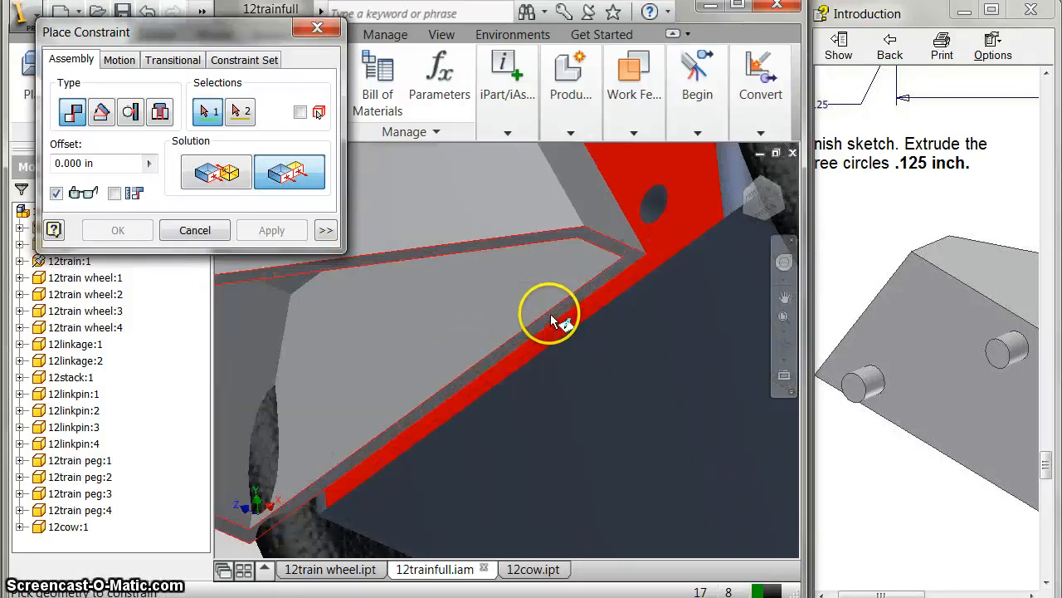
{"action": "left_click", "coordinate": [596, 291]}
{"action": "left_click", "coordinate": [628, 316]}
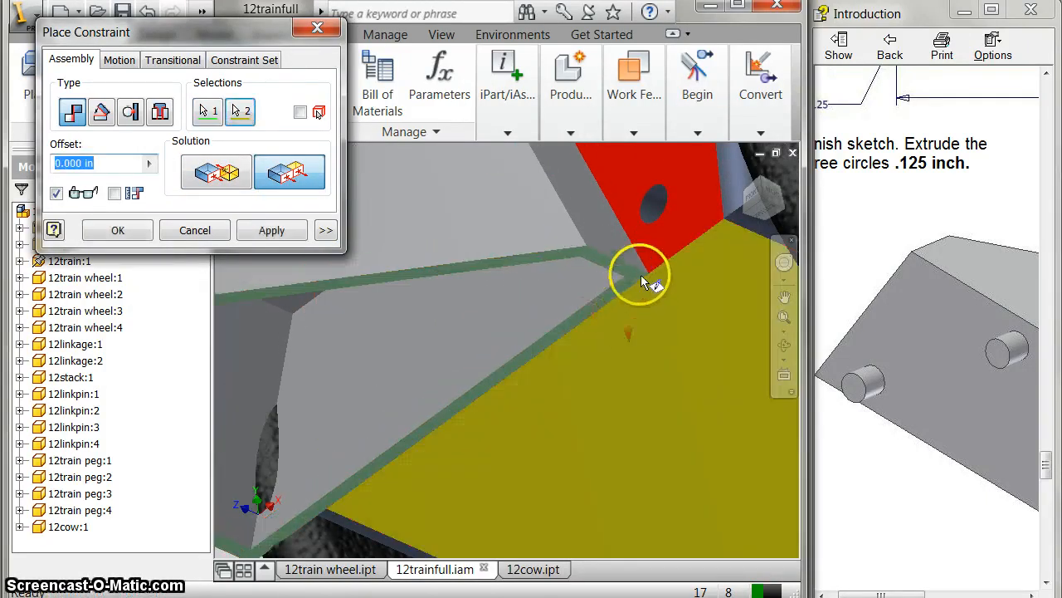
{"action": "left_click", "coordinate": [303, 230]}
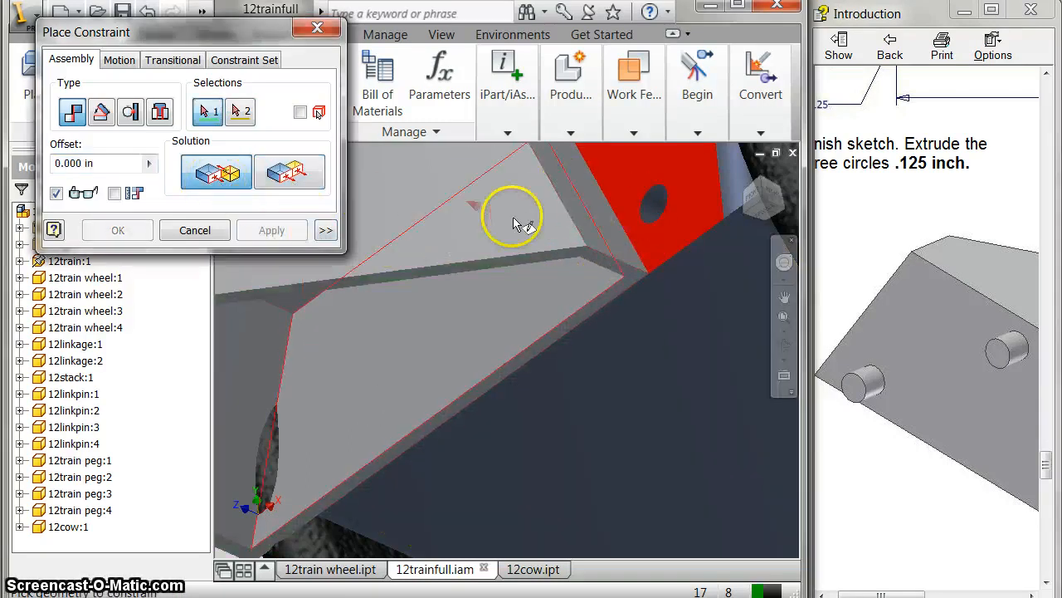
{"action": "left_click", "coordinate": [605, 257]}
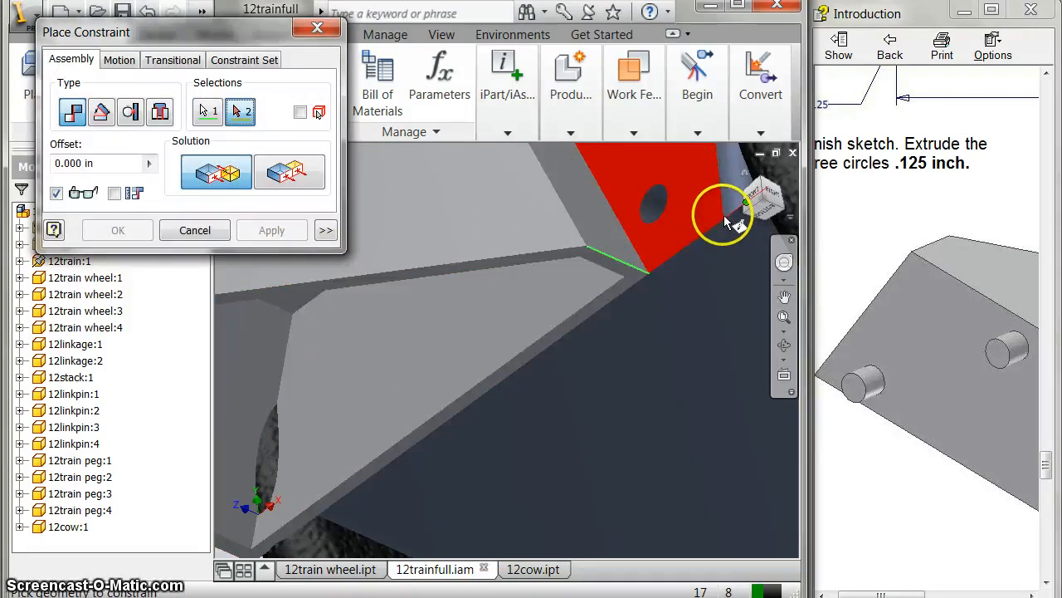
{"action": "scroll", "coordinate": [724, 214], "scroll_direction": "down", "scroll_amount": 4}
{"action": "scroll", "coordinate": [724, 214], "scroll_direction": "up", "scroll_amount": 2}
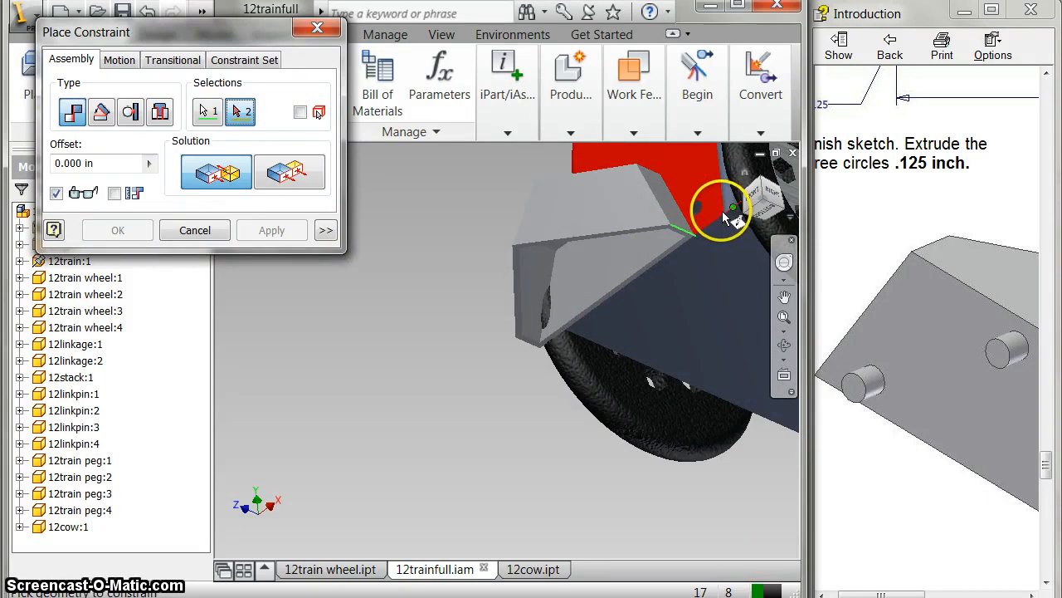
{"action": "left_click", "coordinate": [723, 215]}
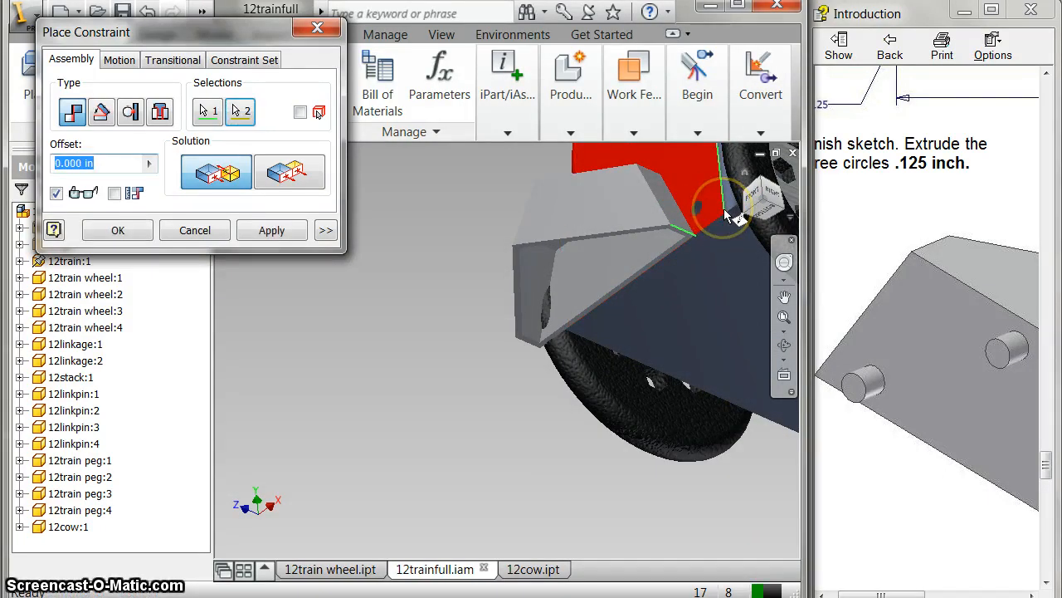
{"action": "left_click", "coordinate": [221, 231]}
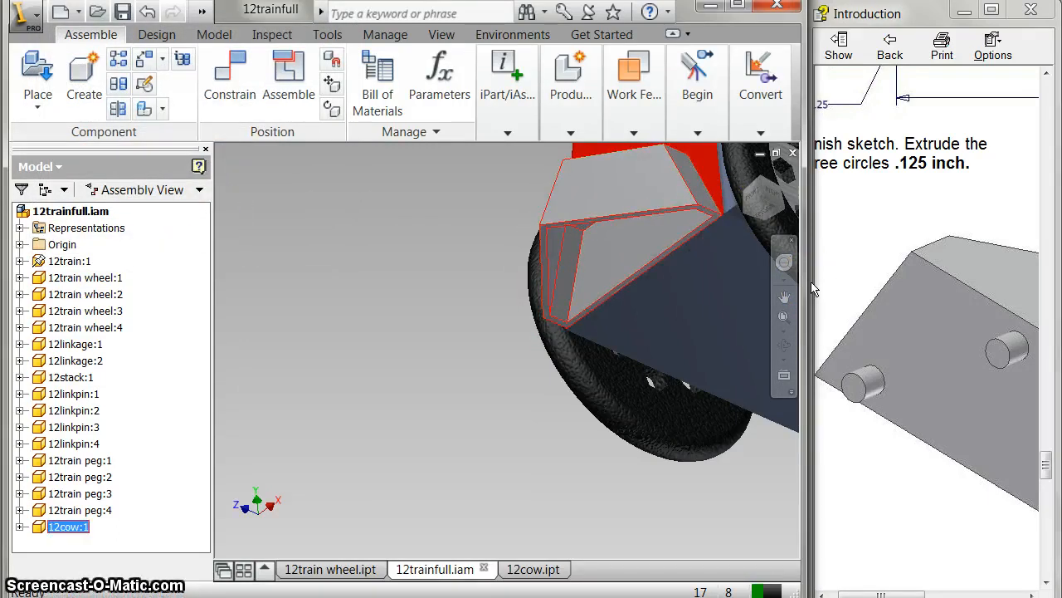
Step: View the whole locomotive assembly in isometric orientation to check how 12cow fits on the front
{"action": "left_click", "coordinate": [754, 185]}
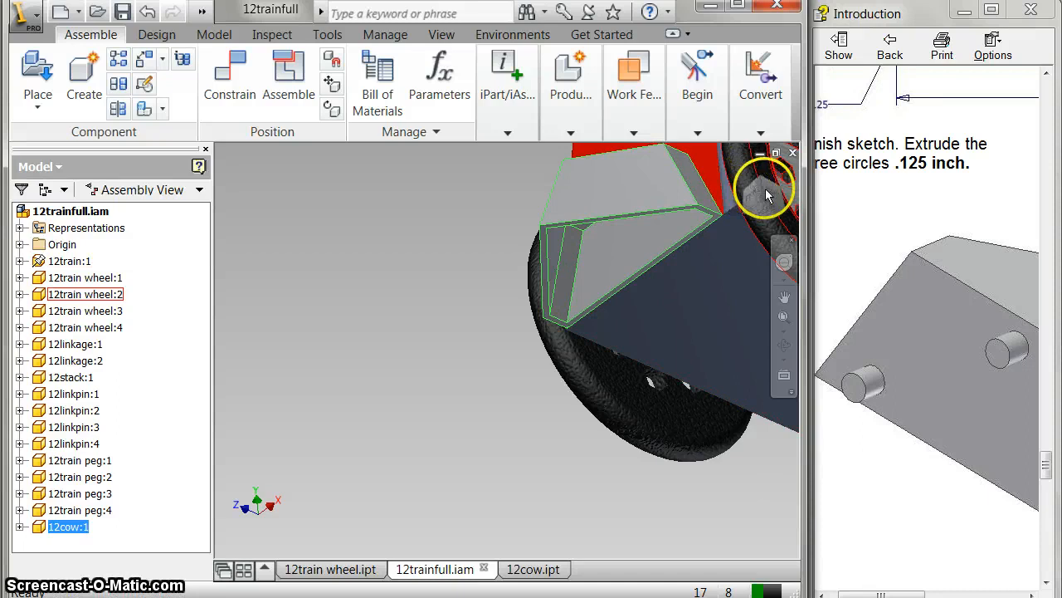
{"action": "left_click", "coordinate": [746, 176]}
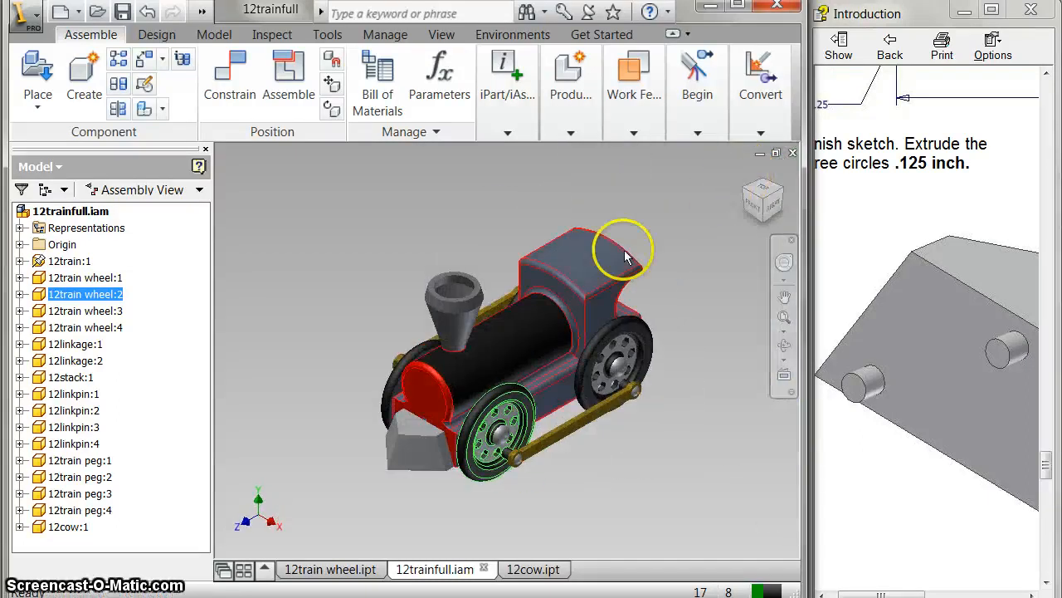